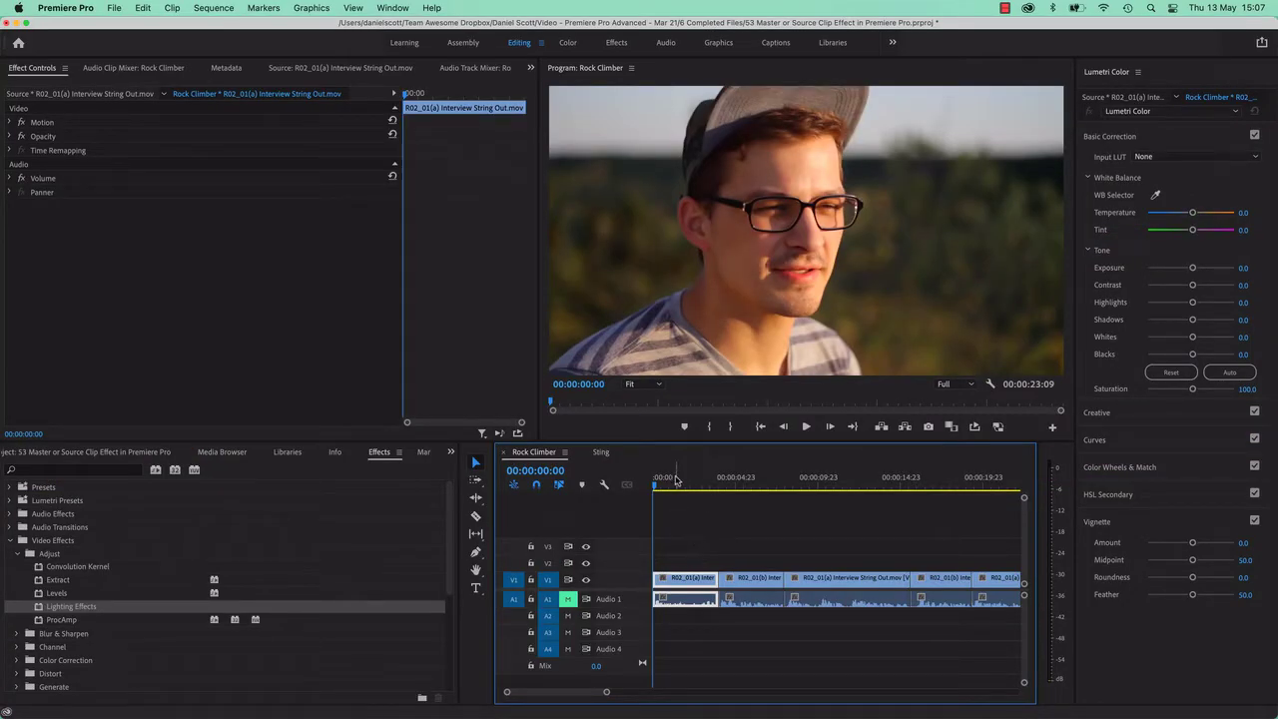
Preview the interview and wide shots in Rock Climber and the walking hiker shot in Sting
click(675, 481)
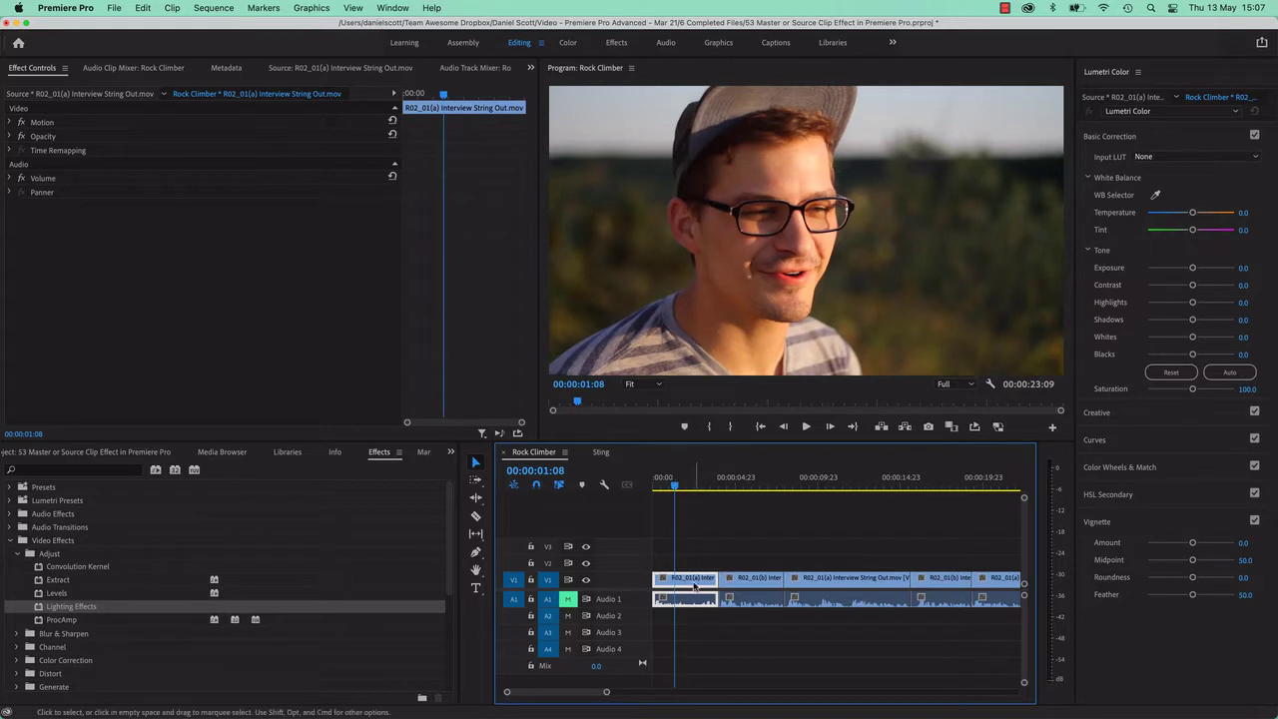
click(748, 480)
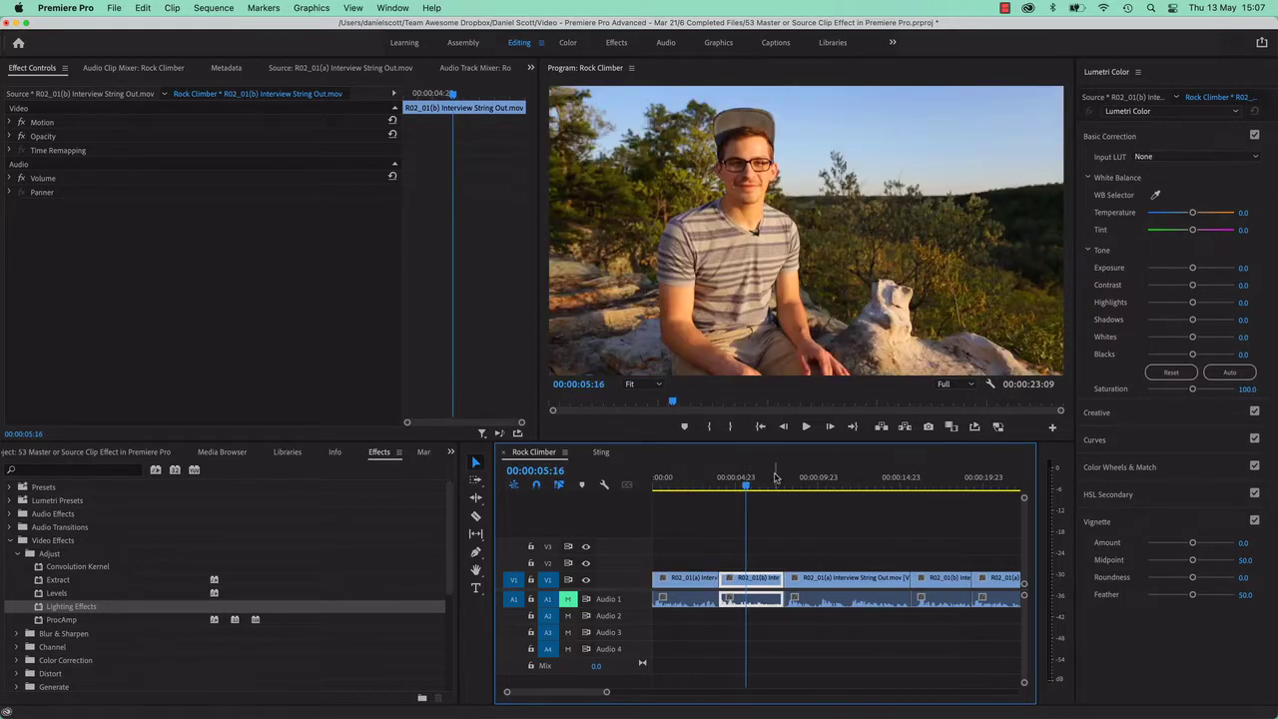
click(821, 477)
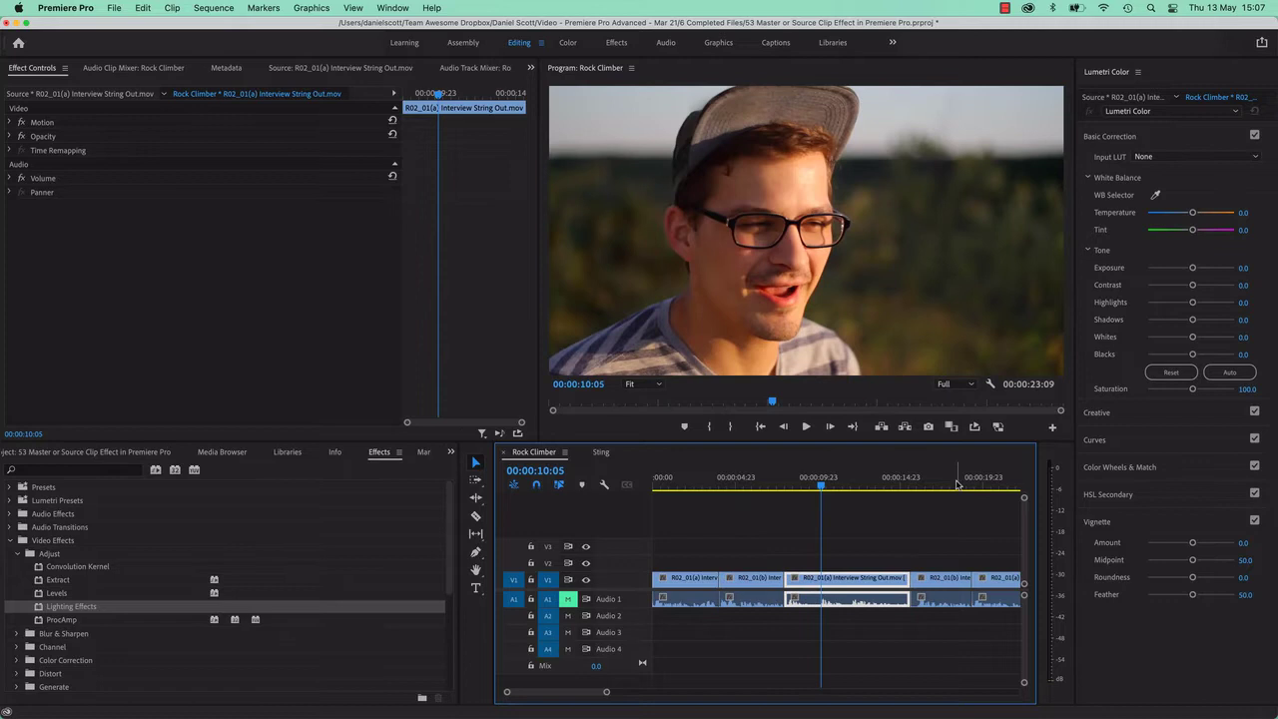
click(958, 483)
click(991, 484)
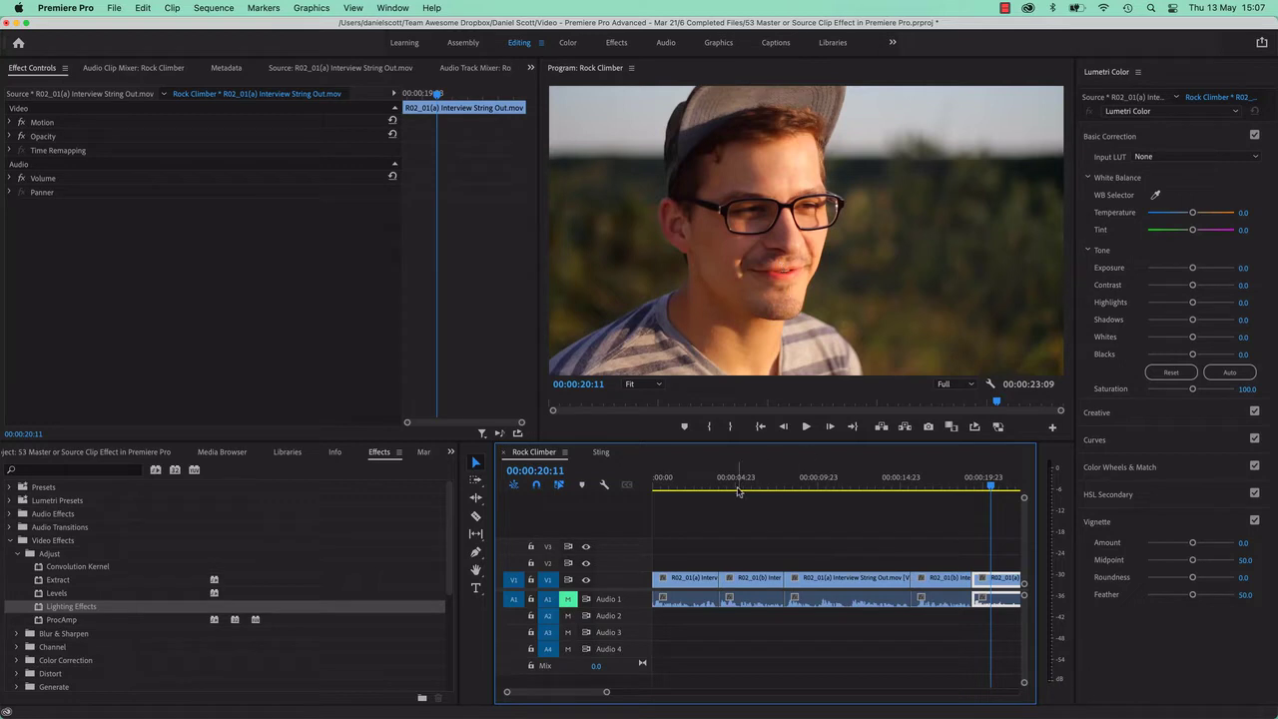
click(601, 453)
click(743, 483)
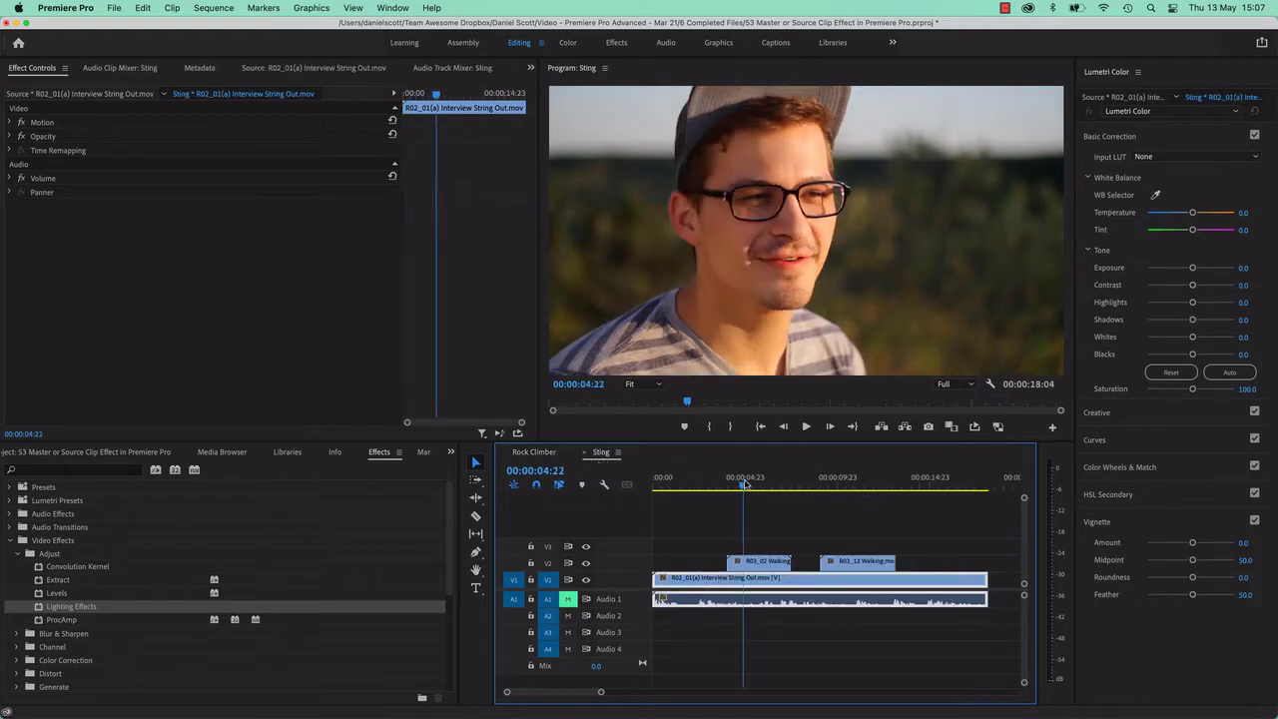
click(535, 454)
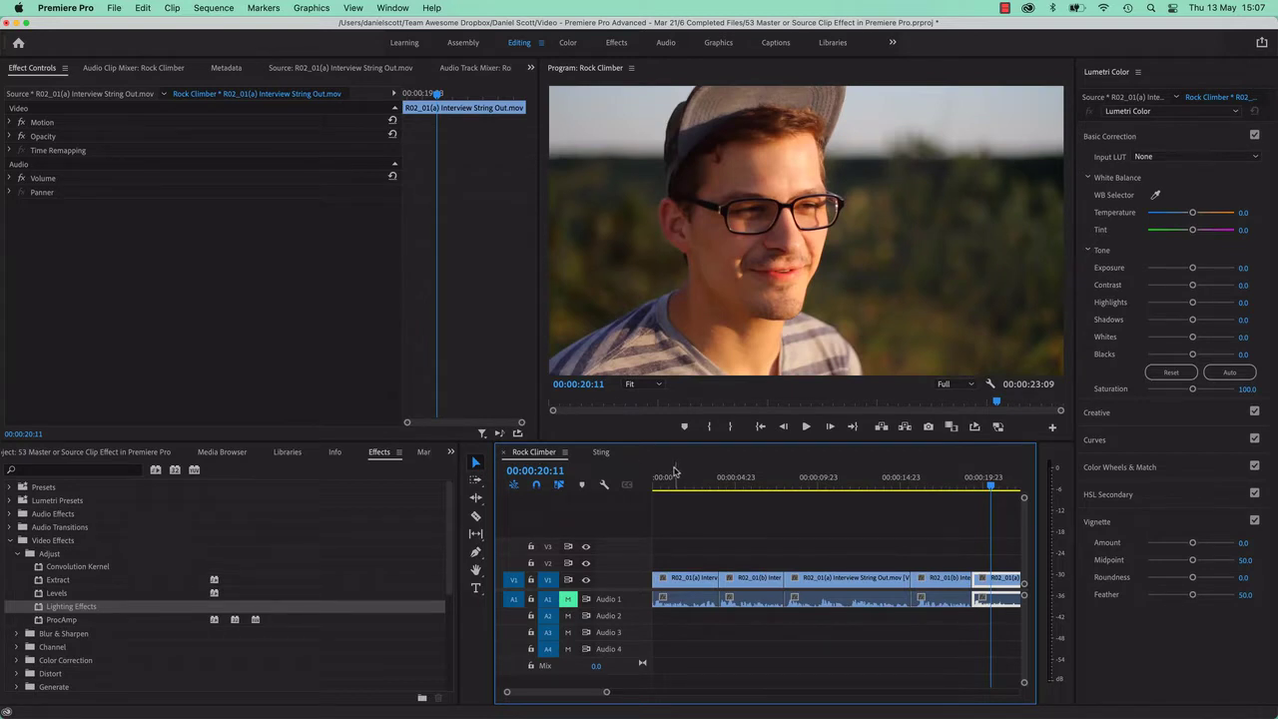
Add Lighting Effects on the Source master clip tab, then check the lit interview in Rock Climber and Sting
click(97, 96)
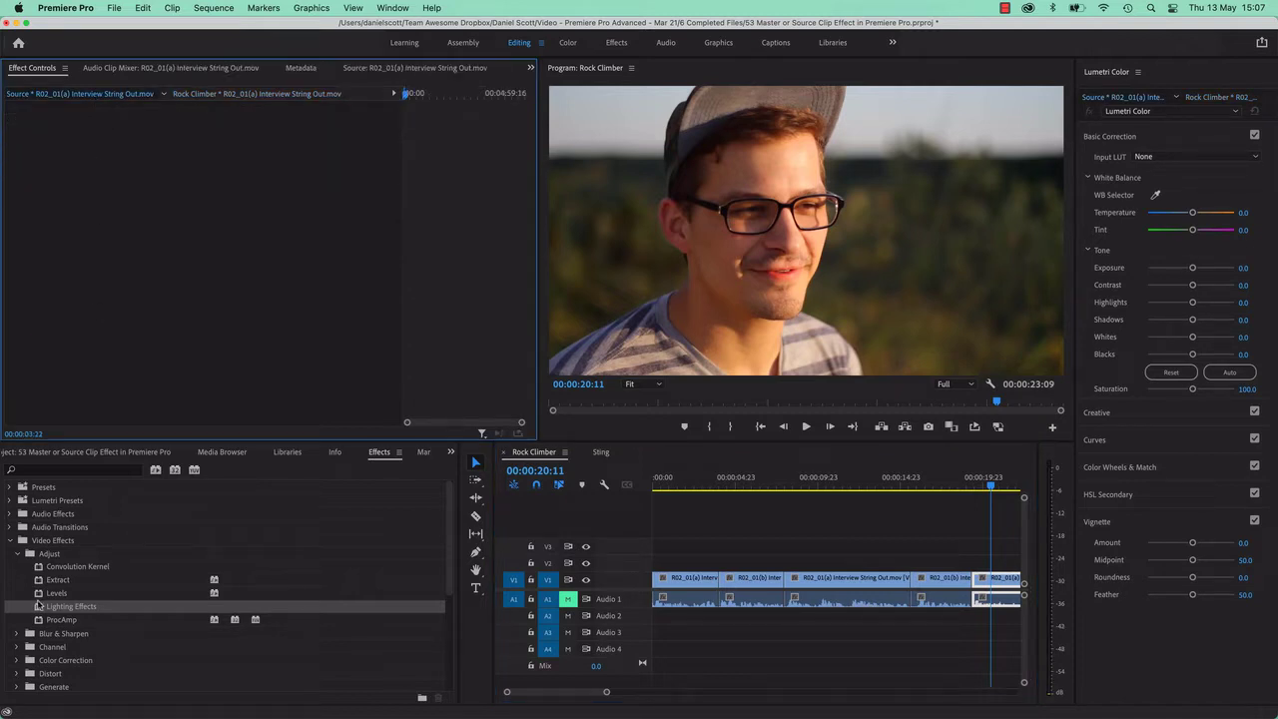
drag(44, 607, 222, 212)
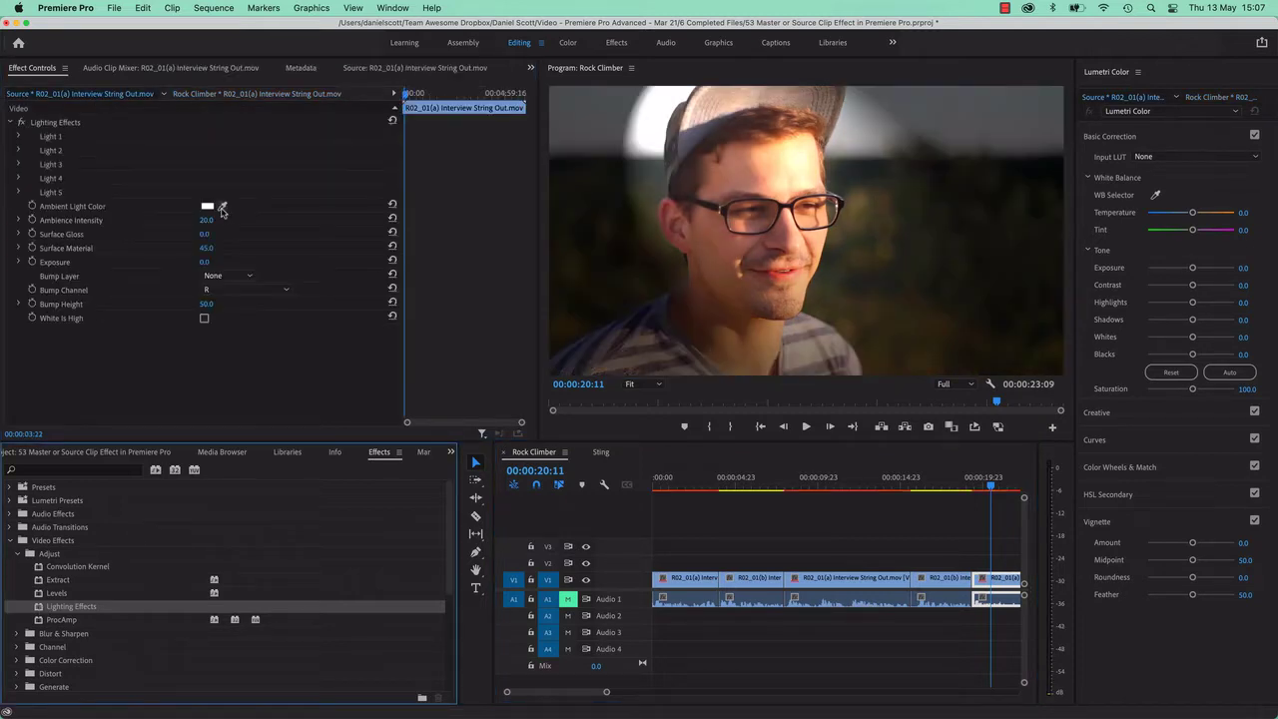
click(844, 482)
click(707, 483)
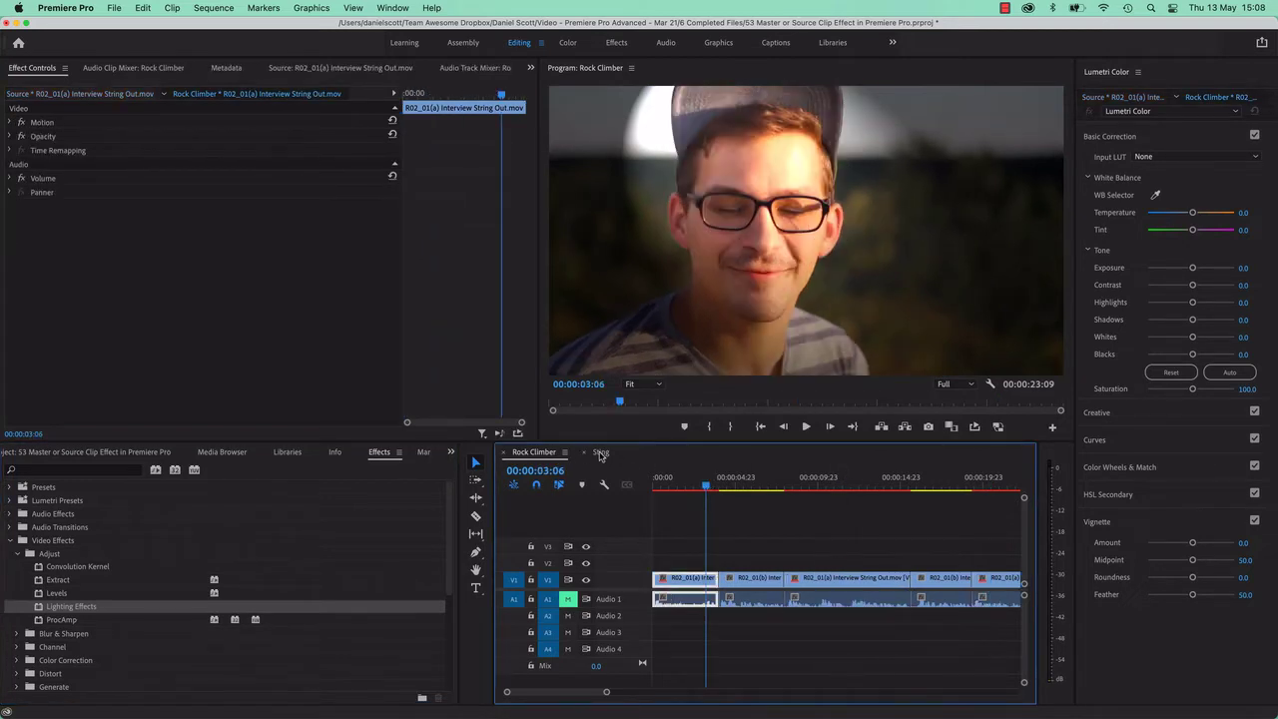
click(600, 452)
click(682, 478)
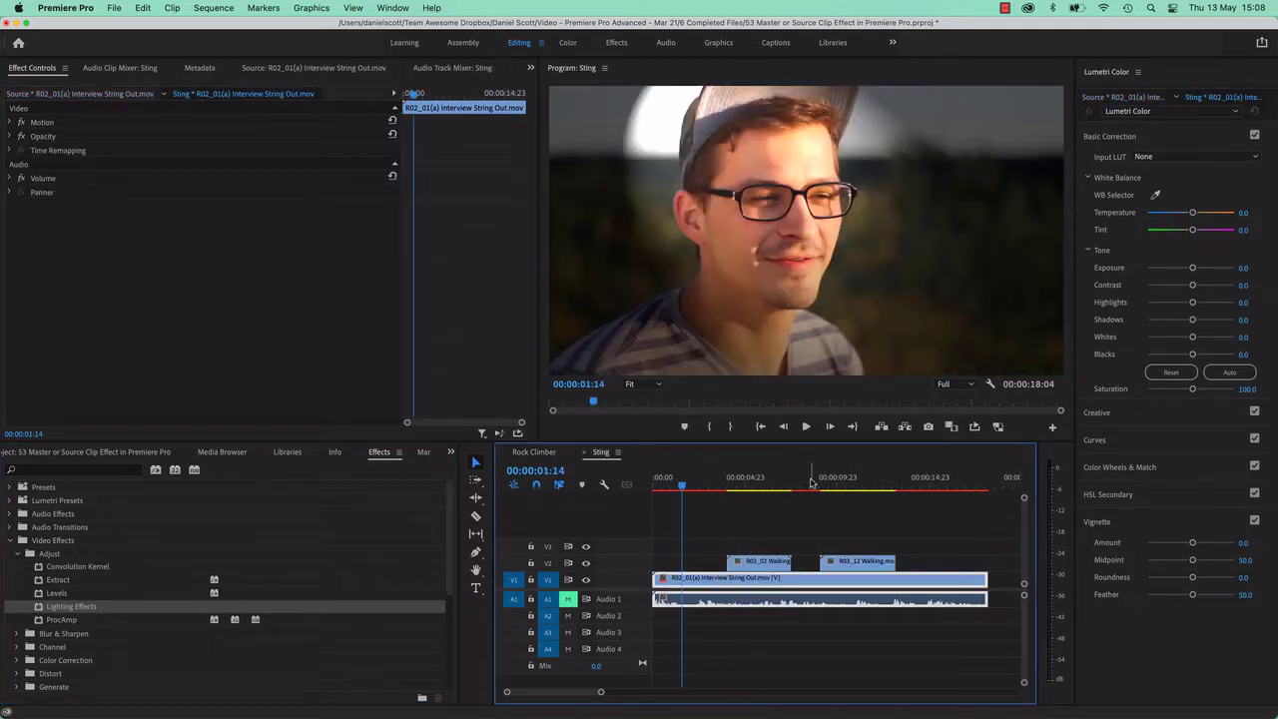
drag(811, 482, 943, 477)
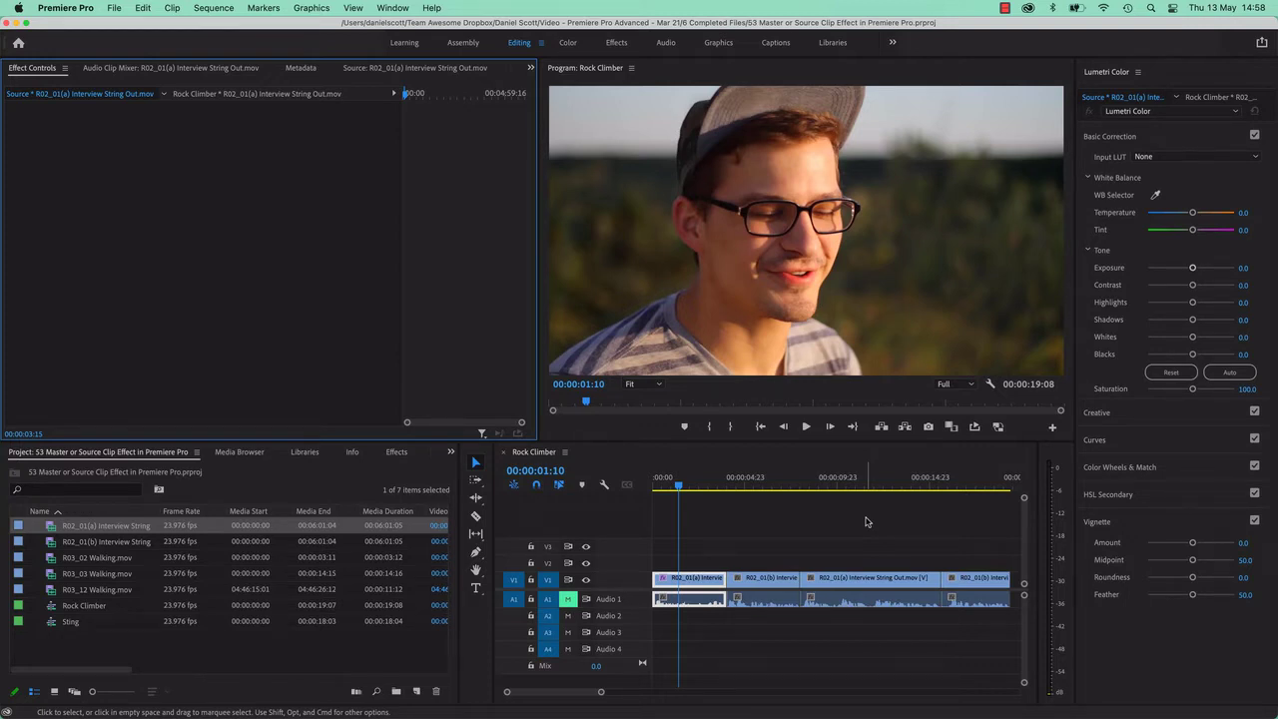
Play Rock Climber and preview its clips, ending on the close-up at 00:00:11:23
click(685, 483)
key(space)
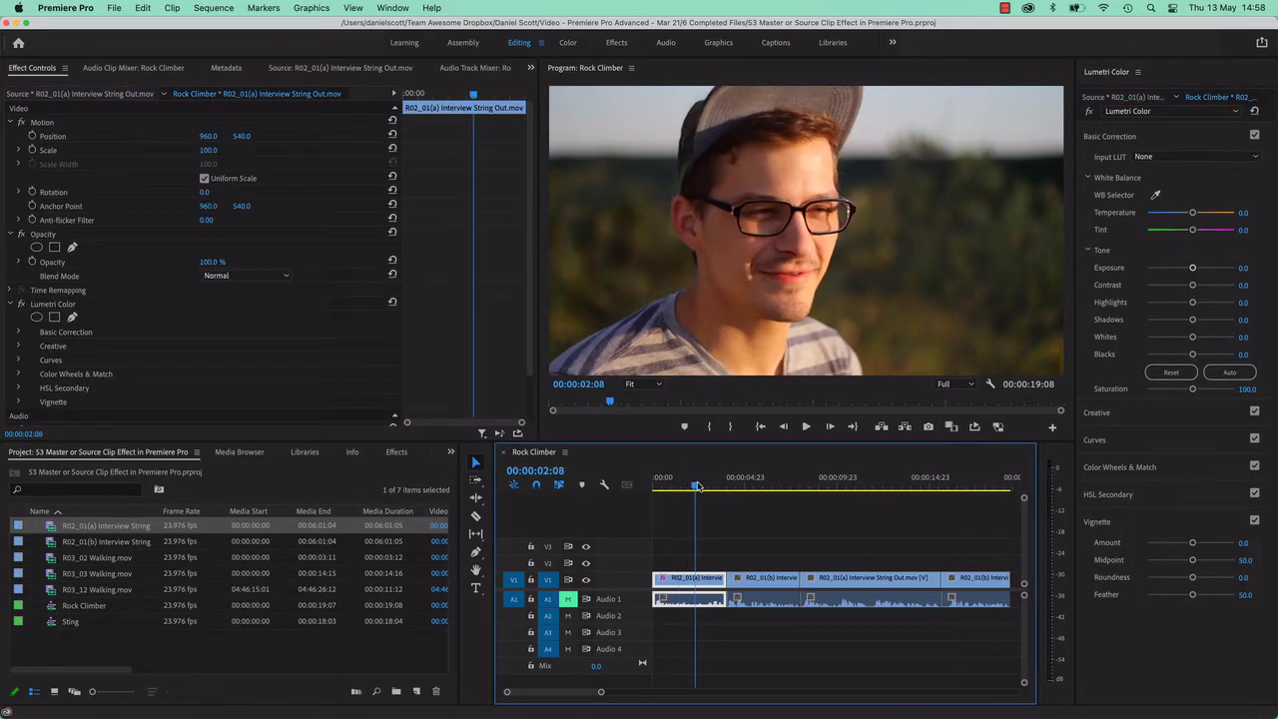
click(769, 483)
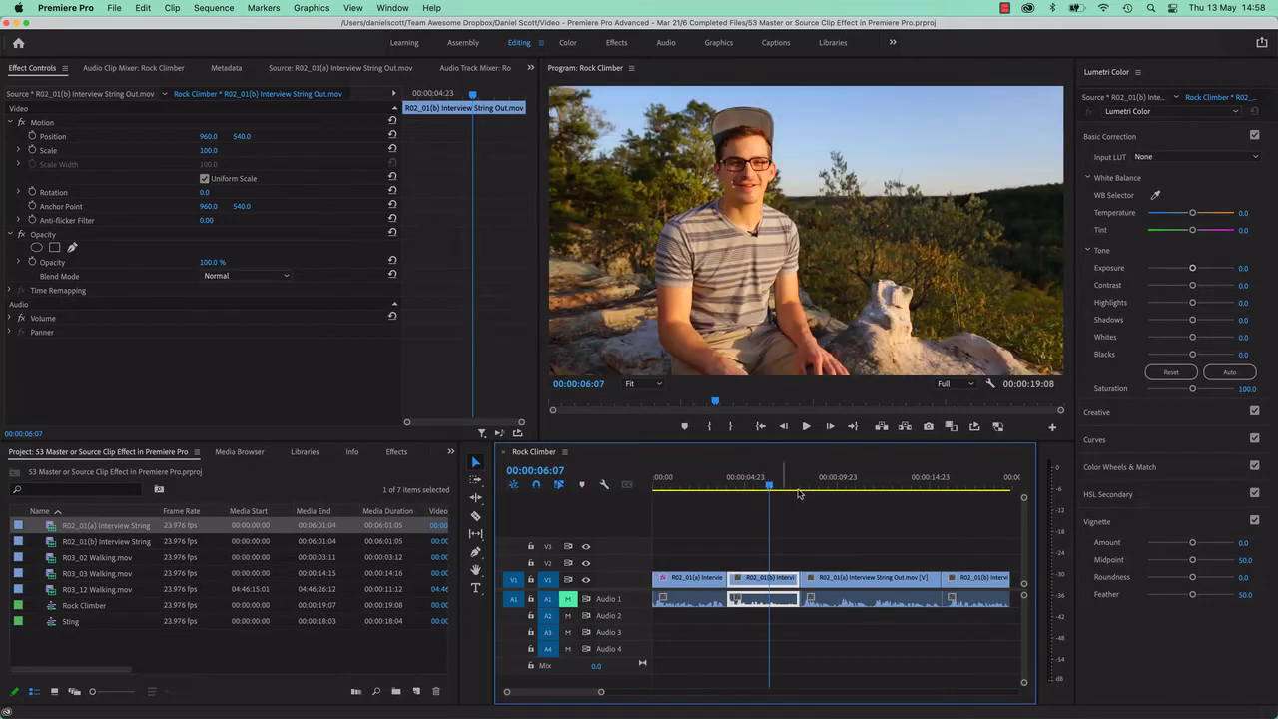
click(886, 486)
click(993, 487)
click(874, 488)
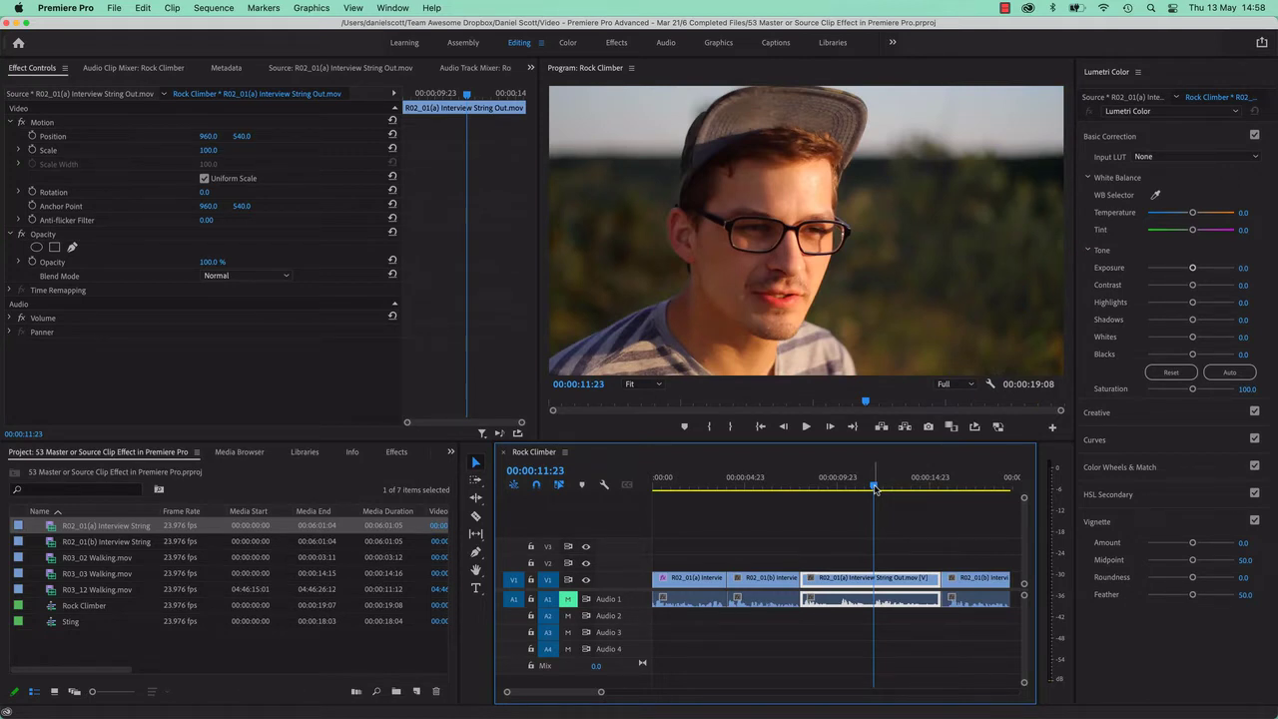
Lower the first interview clip's Lumetri Exposure to -1.4 and confirm the third clip stays ungraded
click(700, 485)
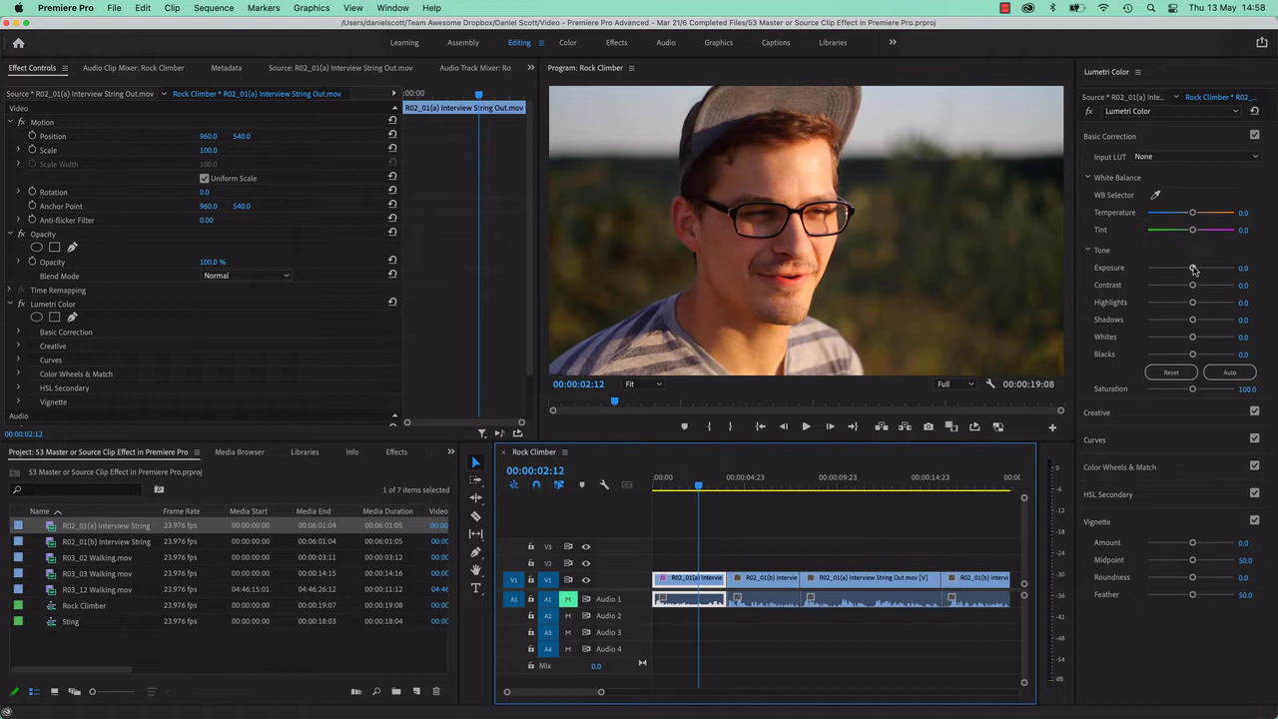
mouse_move(1192, 268)
mouse_down()
mouse_move(1206, 269)
mouse_move(1177, 268)
mouse_up()
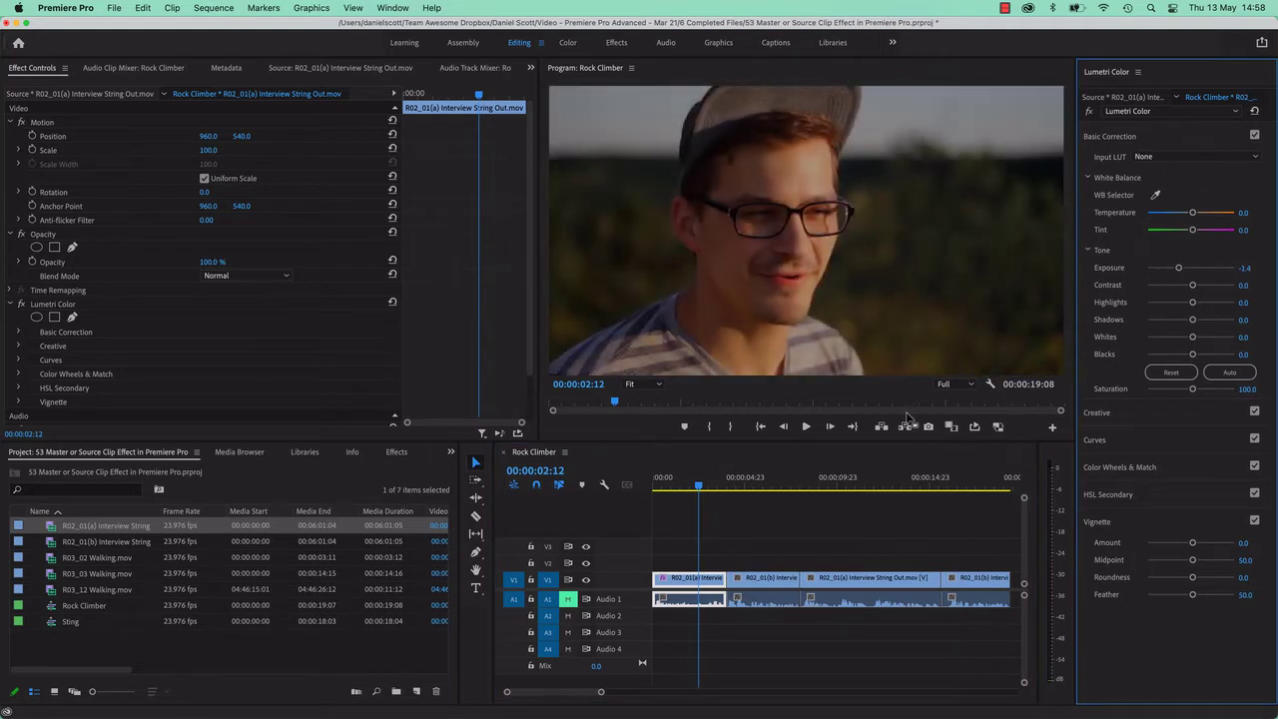
click(675, 583)
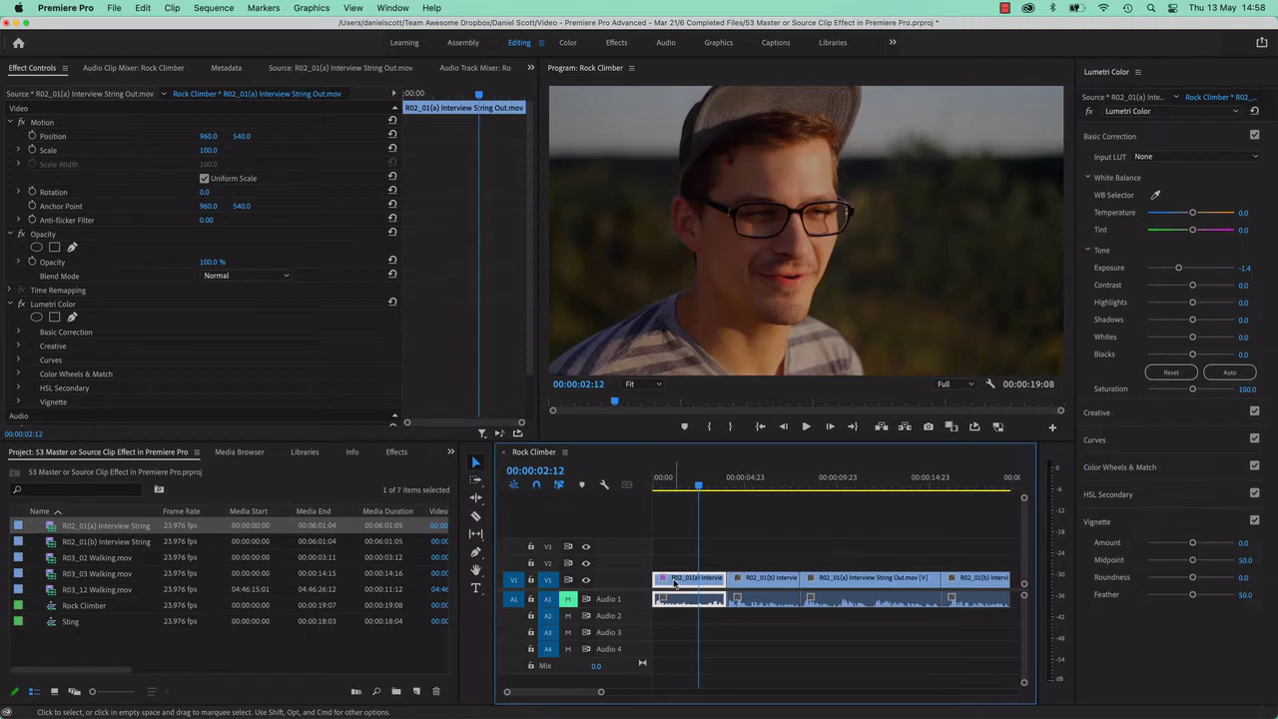
click(857, 480)
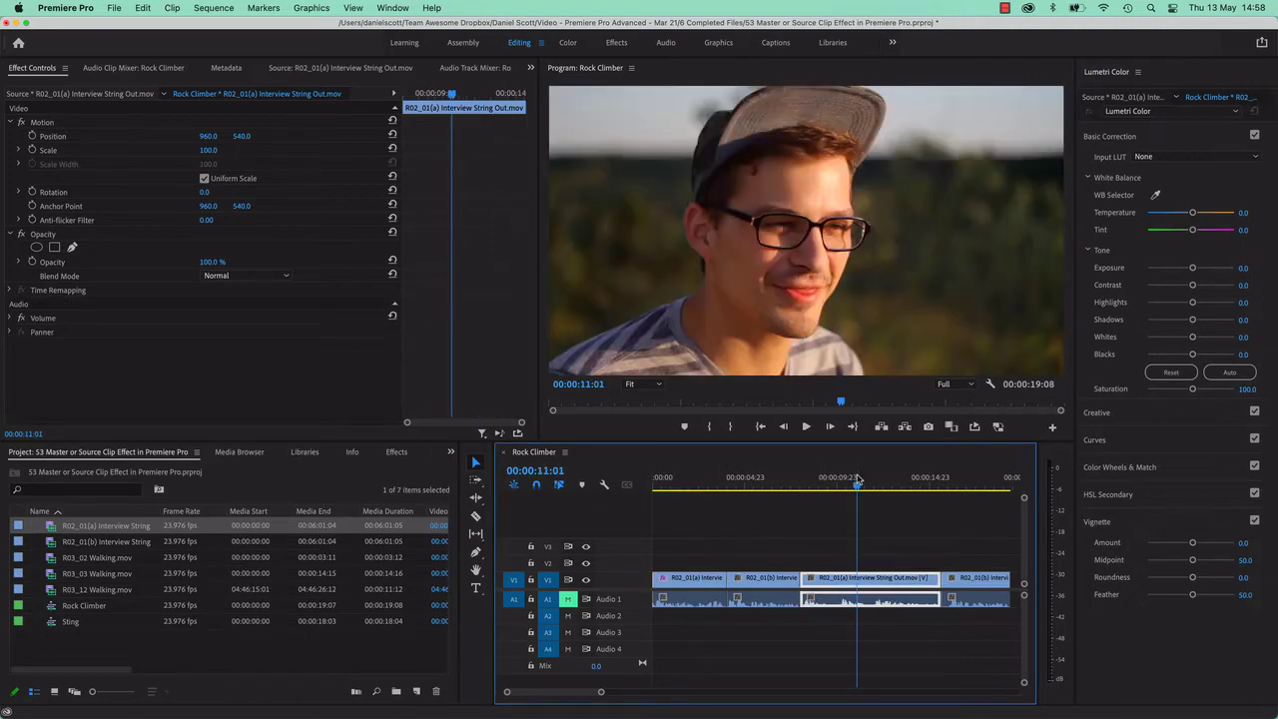
Copy the graded first interview clip with Edit > Copy
click(705, 585)
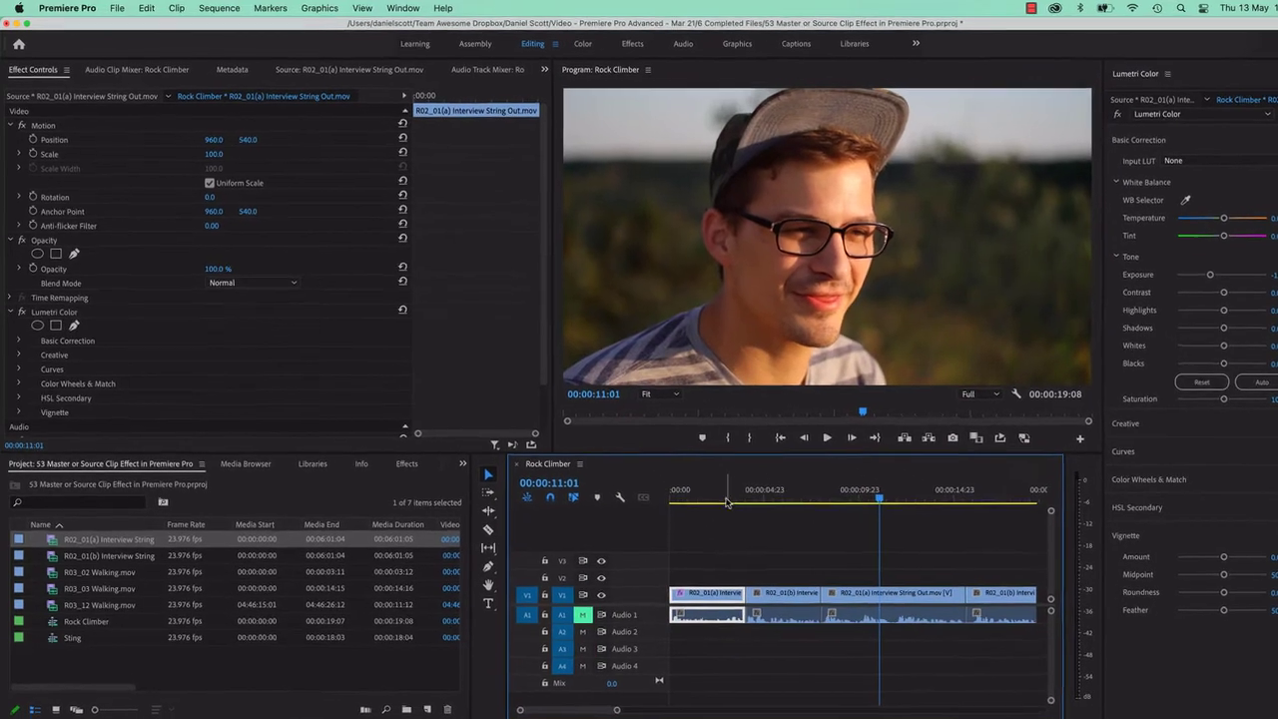
click(726, 502)
click(146, 8)
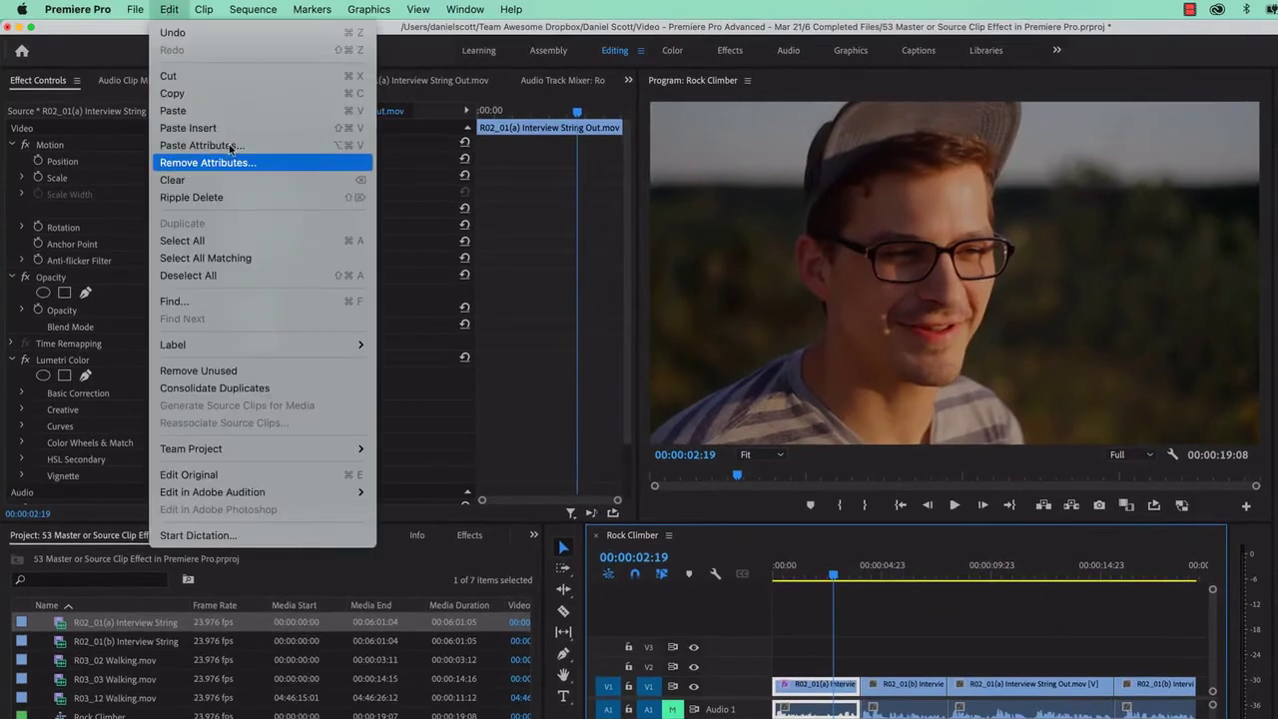
click(257, 93)
Paste only Lumetri Color onto the third clip, excluding Motion, Opacity, Time Remapping, Volume, Channel Volume and Panner
click(983, 567)
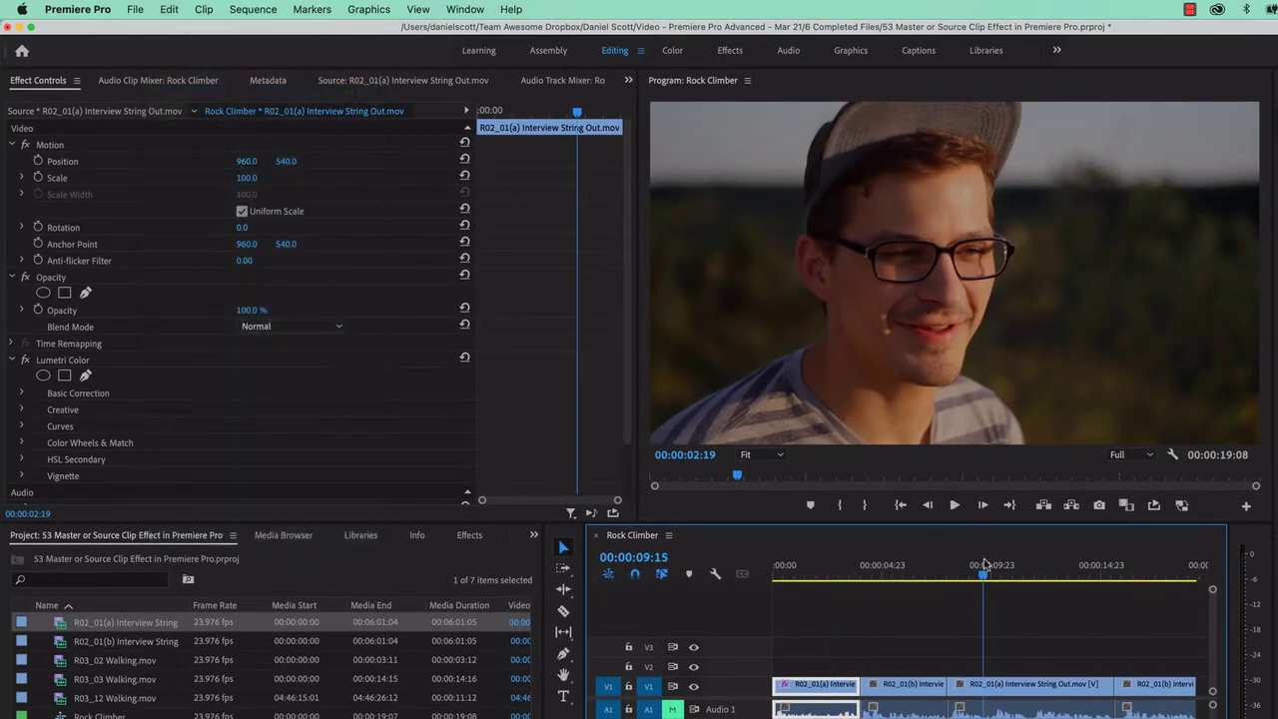
click(172, 9)
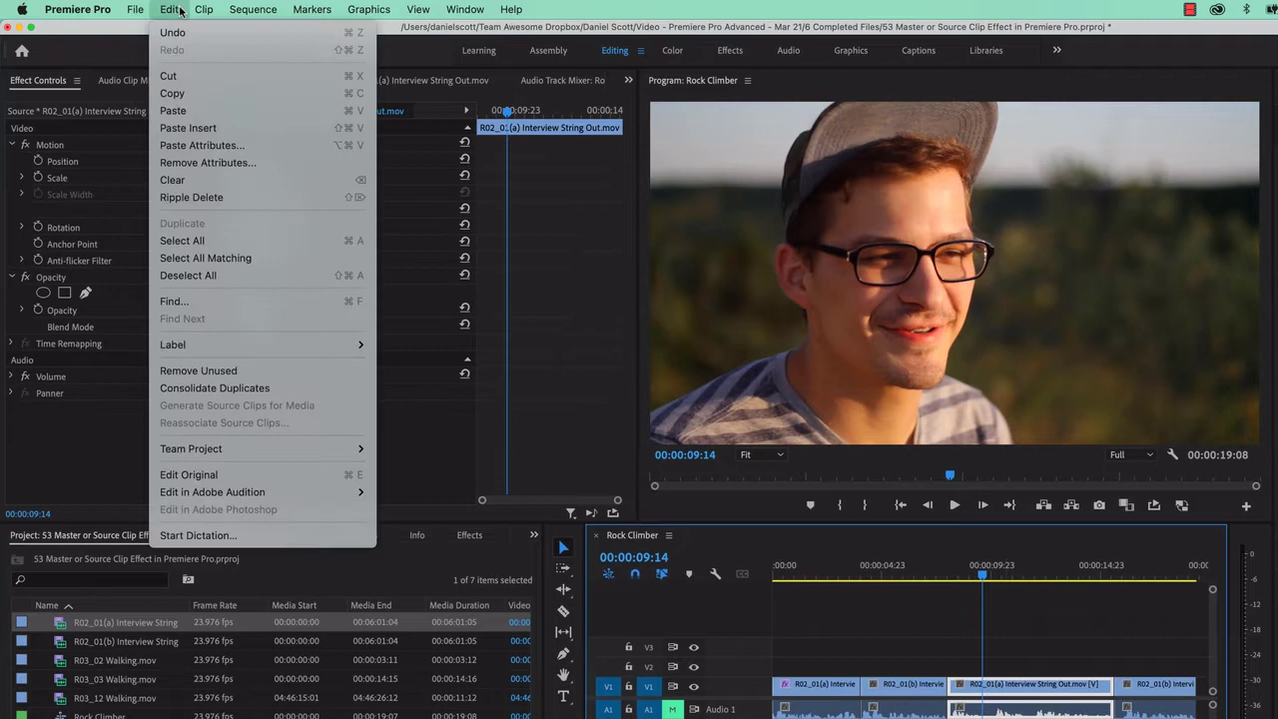
click(219, 146)
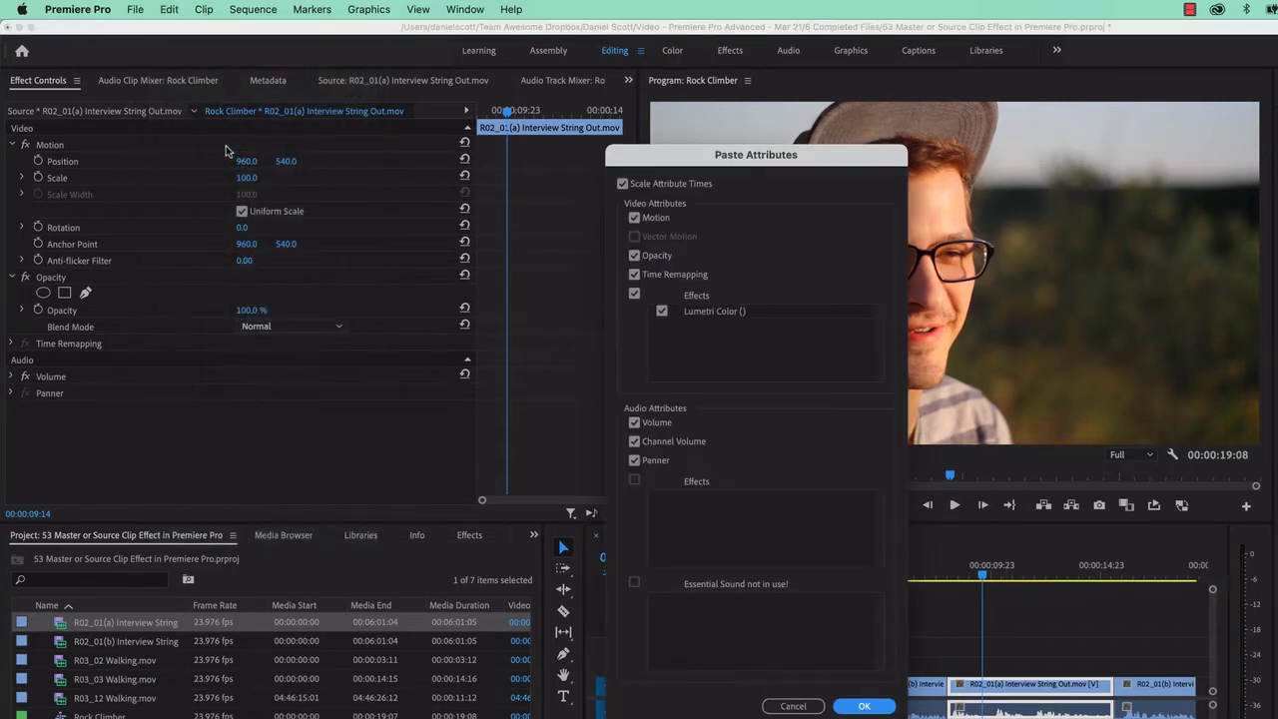
click(633, 217)
click(634, 255)
click(634, 273)
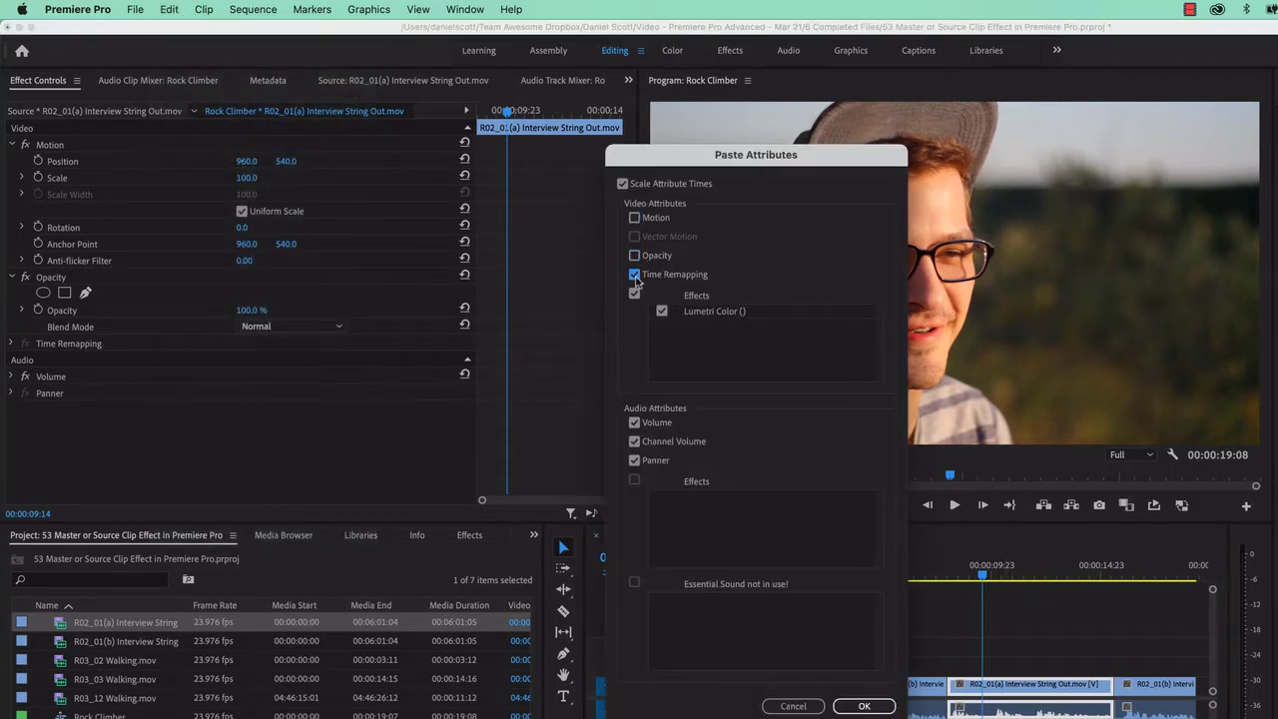
click(634, 422)
click(634, 441)
click(634, 460)
click(866, 705)
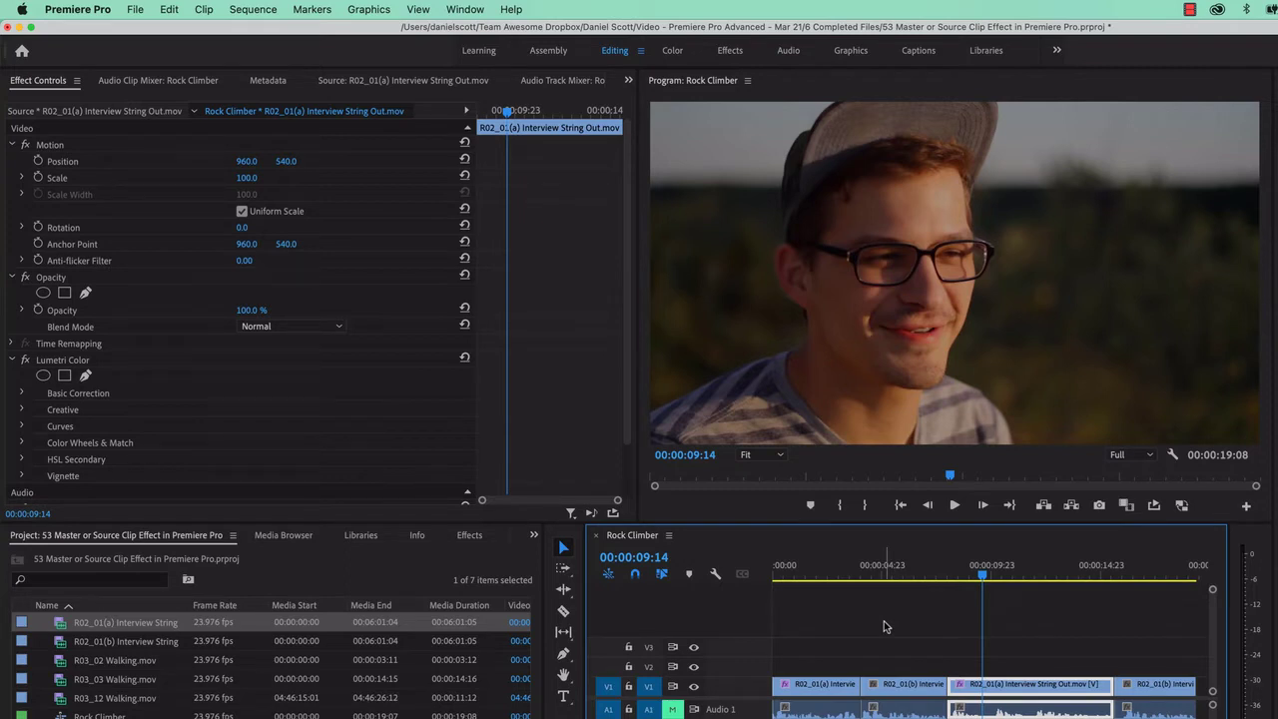
Save the project with Cmd+S and return the playhead to 00:00:01:23
key(super+s)
click(817, 577)
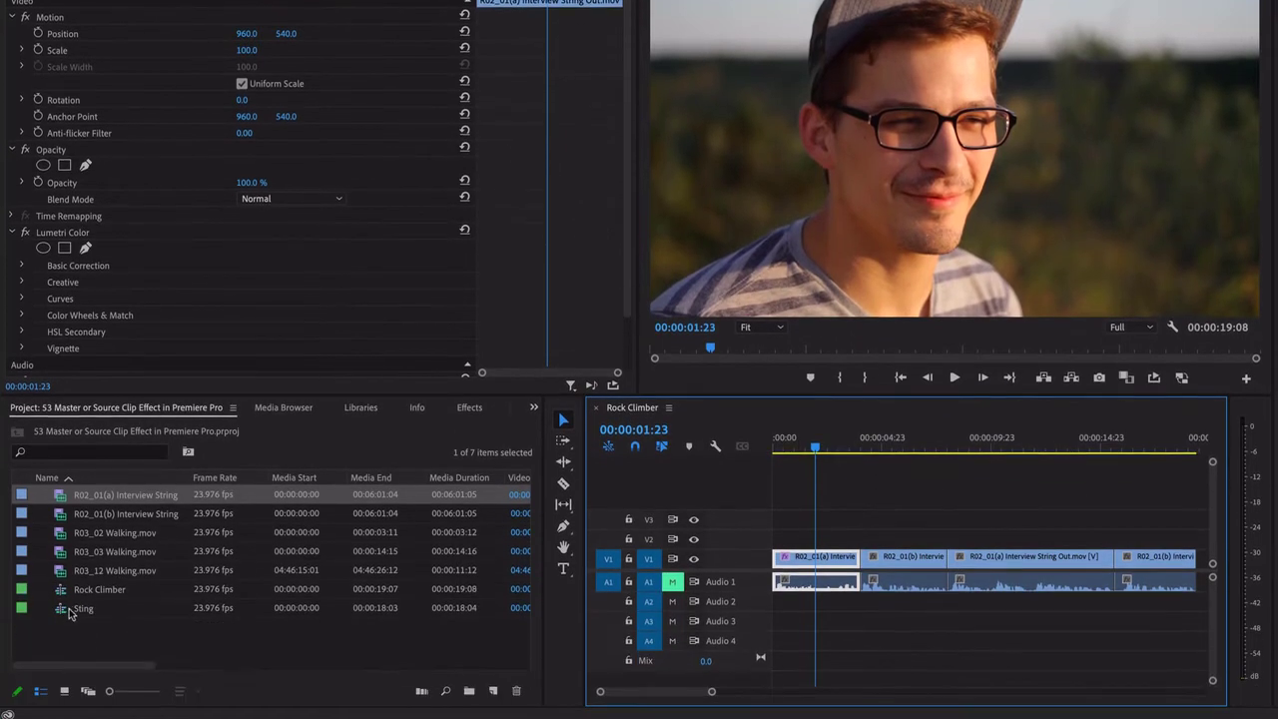
Open Sting and scrub its hiker and interview shots, then reselect Rock Climber's first interview clip
double_click(70, 701)
drag(774, 437, 894, 436)
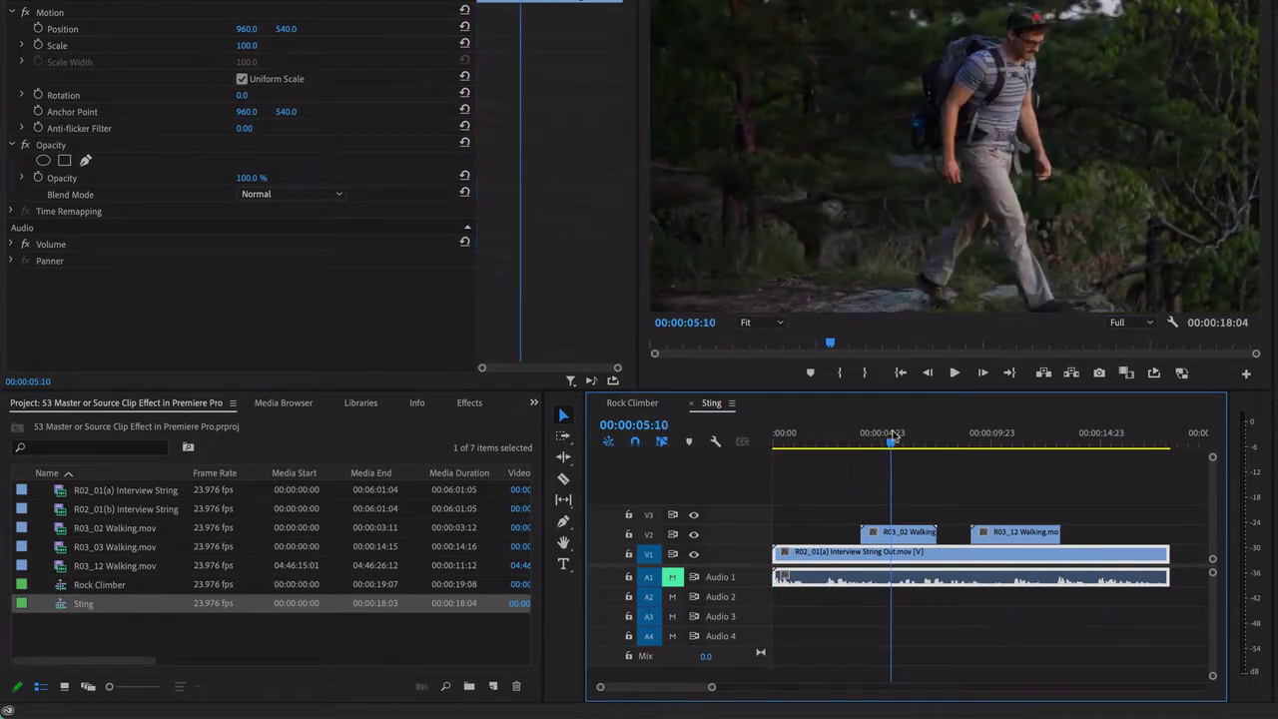
click(813, 436)
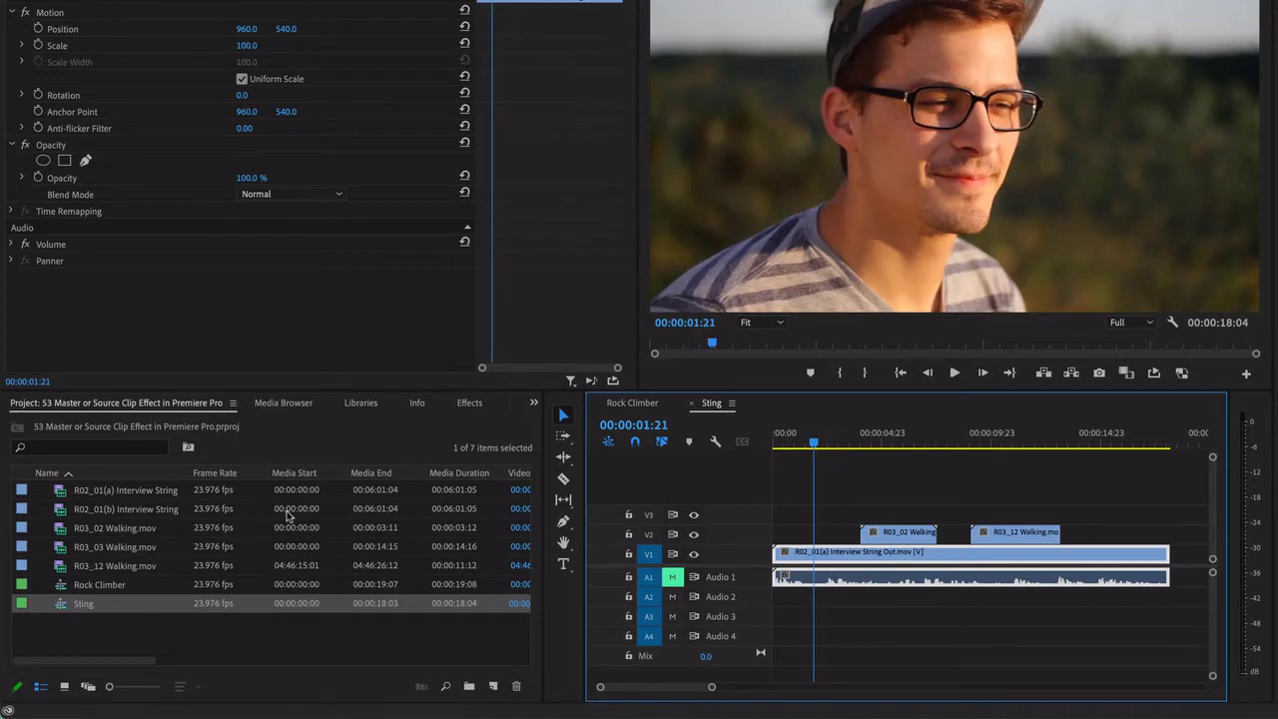
click(643, 404)
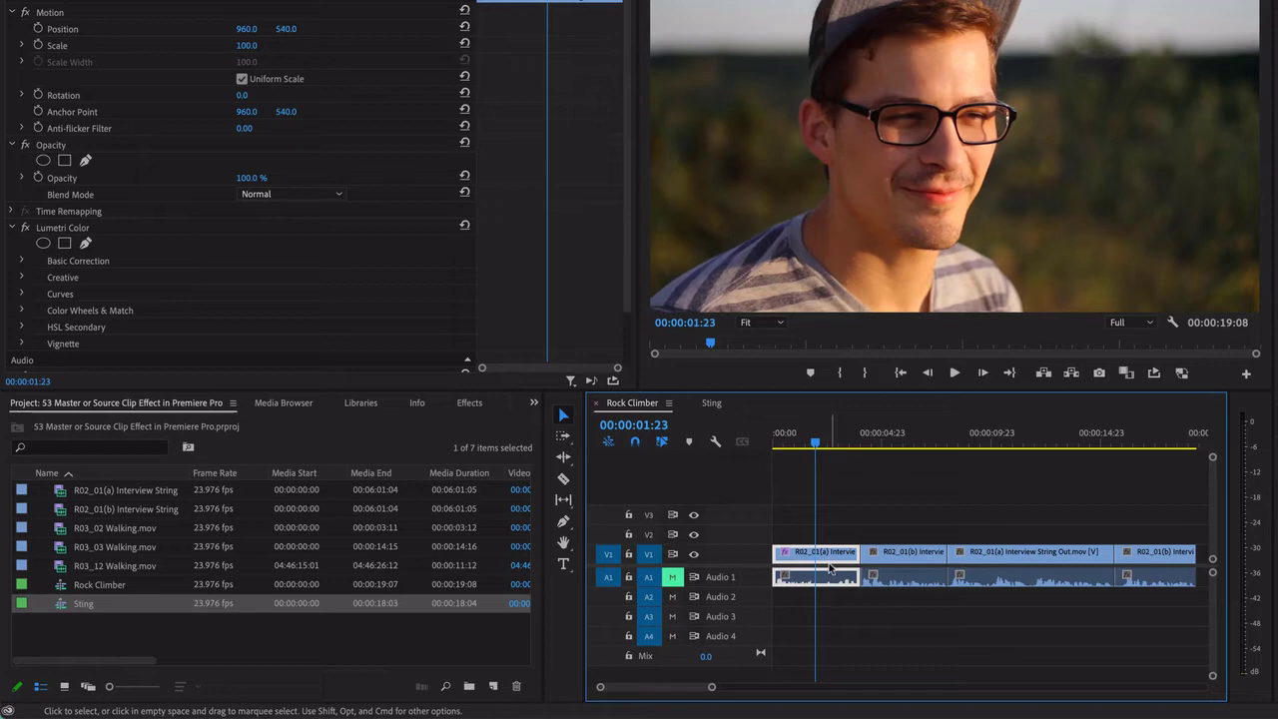
click(831, 561)
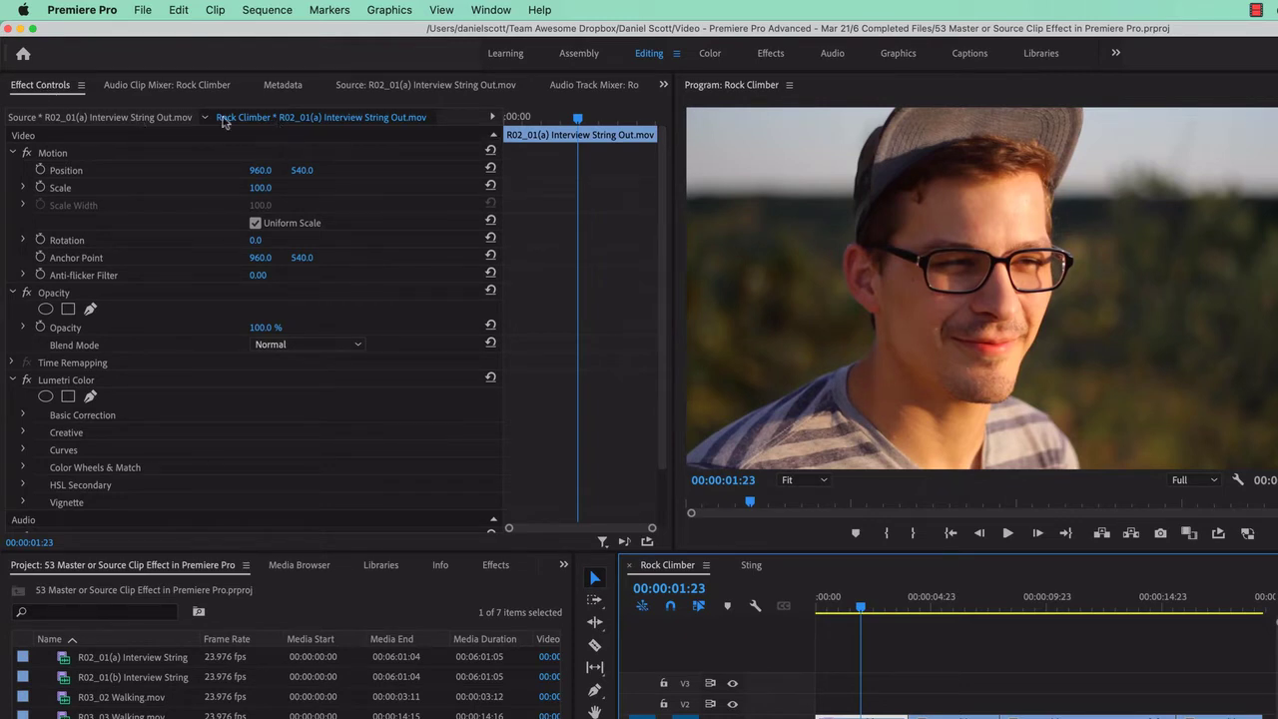
Switch Effect Controls between the Rock Climber instance and Source R02_01(a) tabs, ending on Source
click(124, 120)
click(125, 118)
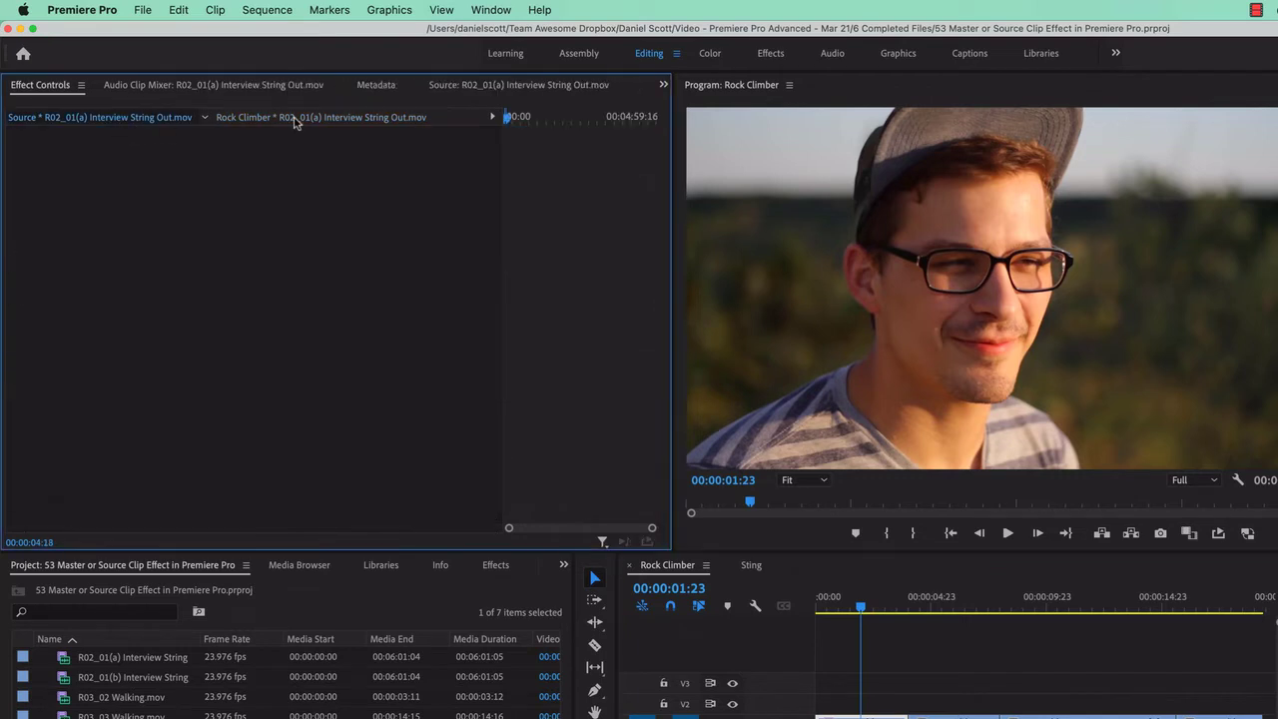
click(294, 119)
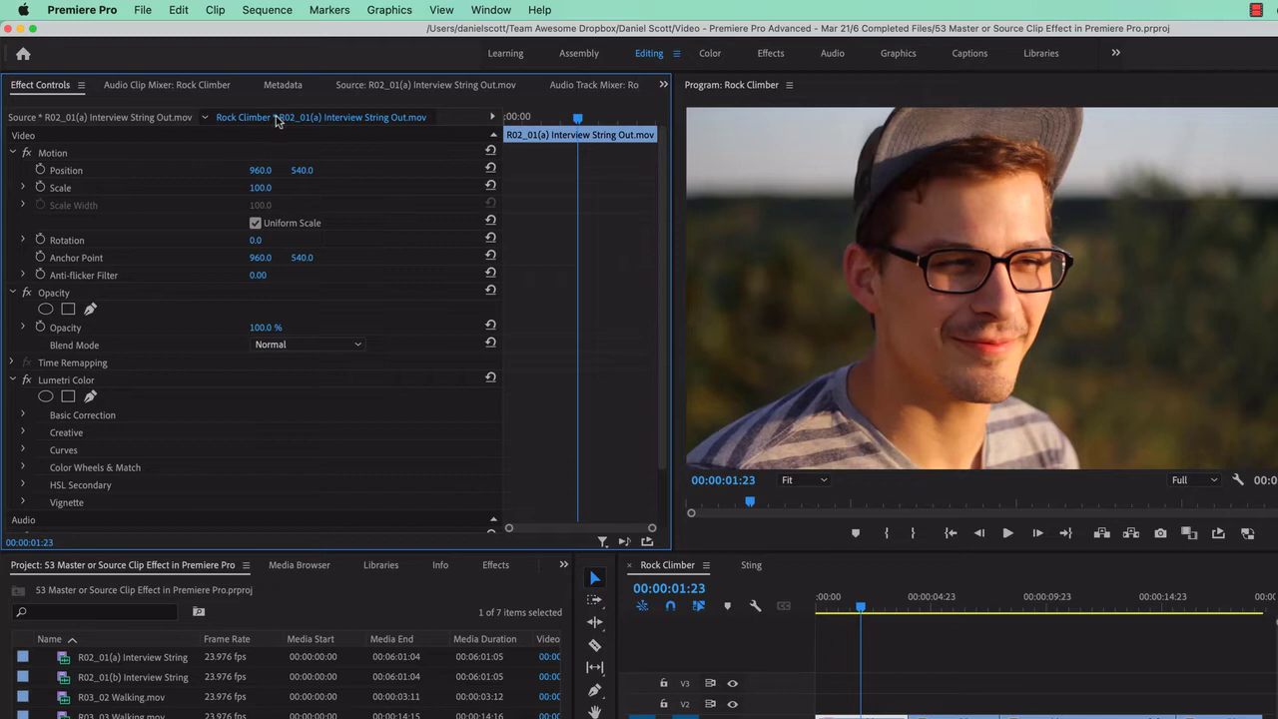
click(137, 118)
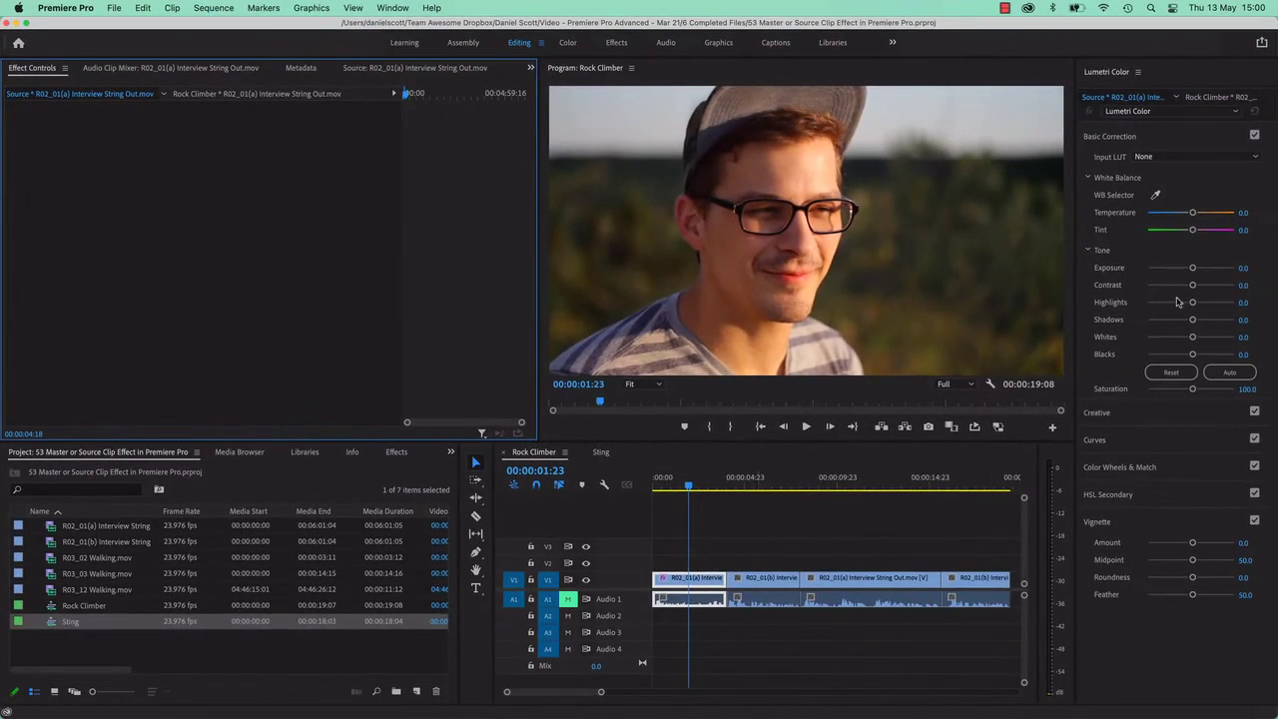
Set the master clip's Lumetri Tint to 100, then check instances at 00:00:05:16 and 00:00:10:21
drag(1193, 229, 1236, 230)
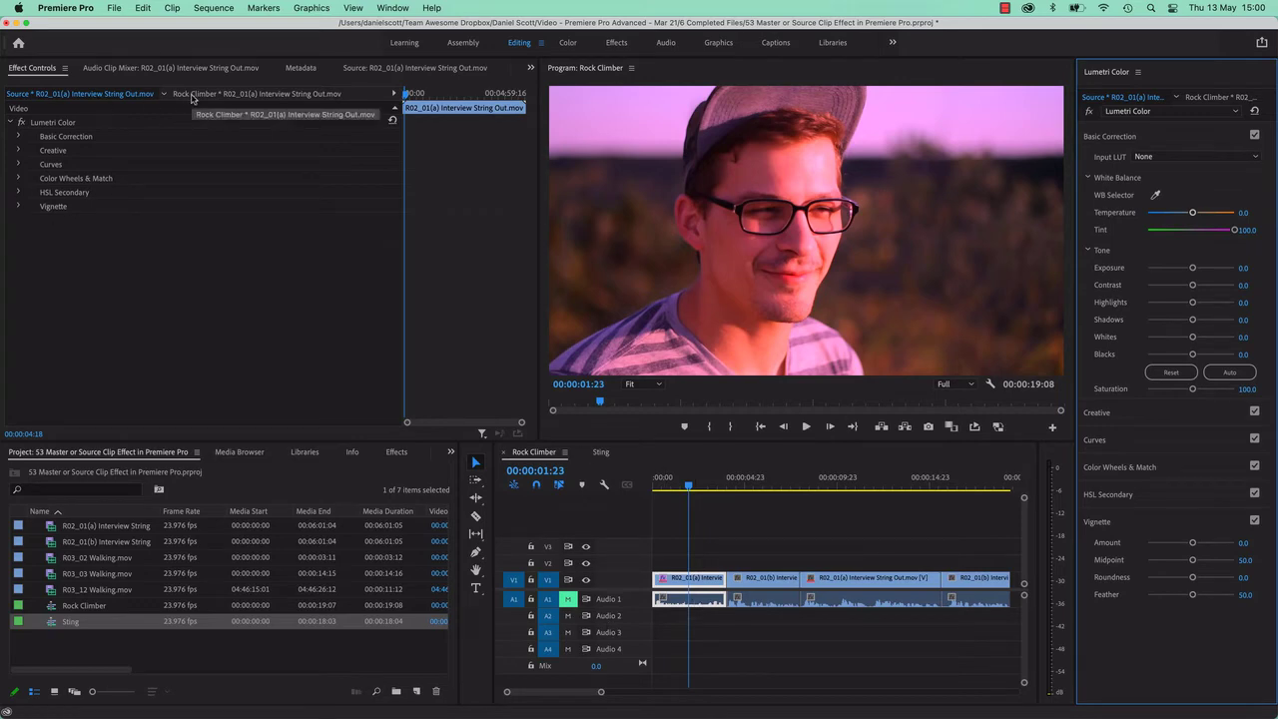
click(758, 477)
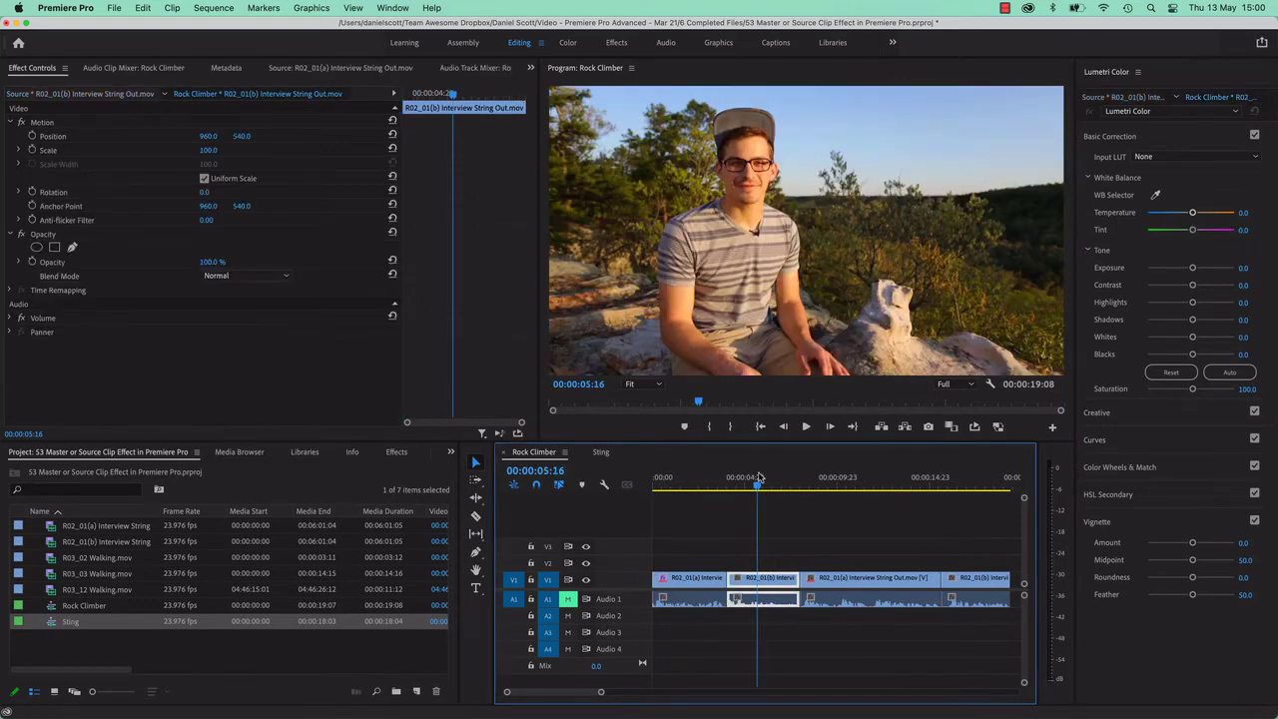
drag(759, 479, 857, 479)
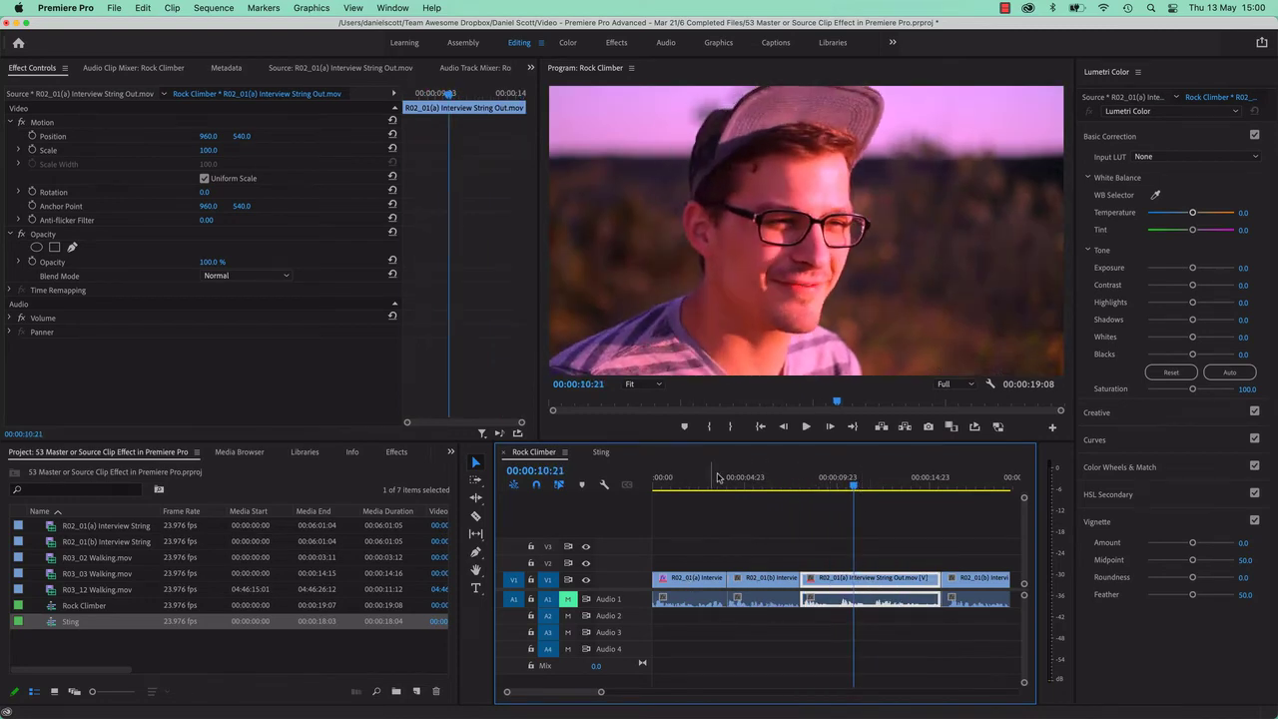
click(603, 452)
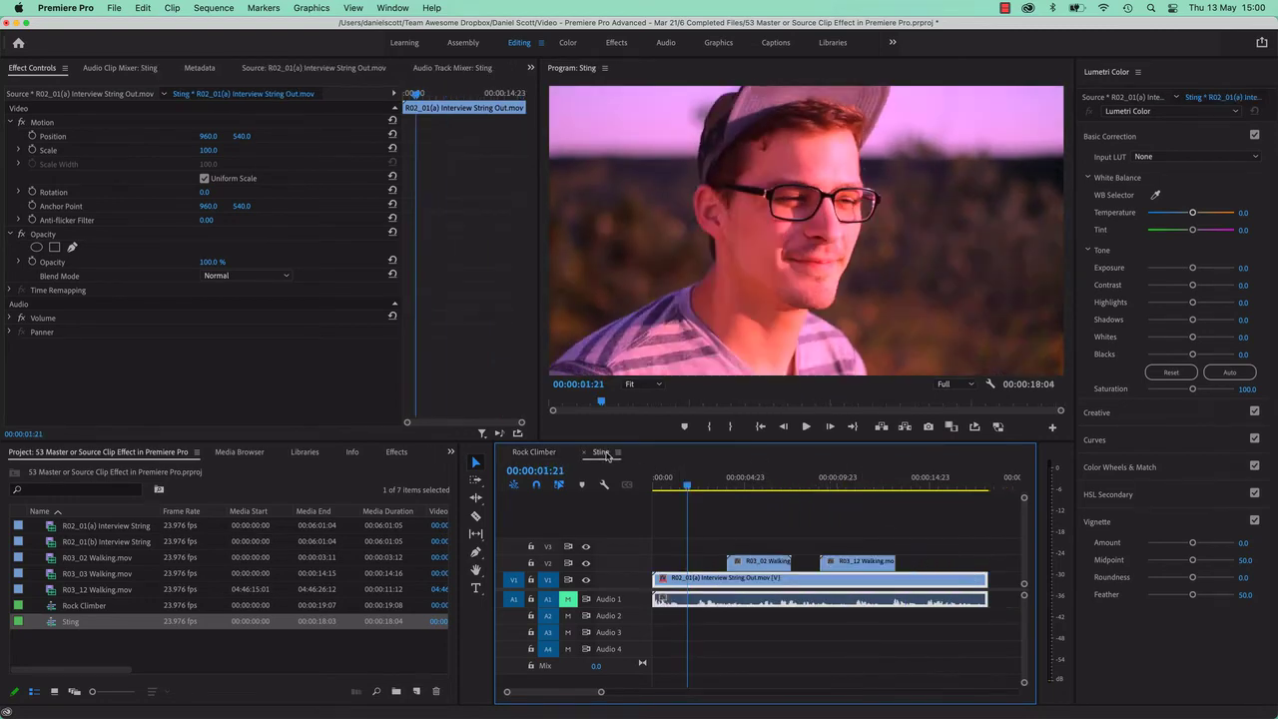
click(765, 485)
key(space)
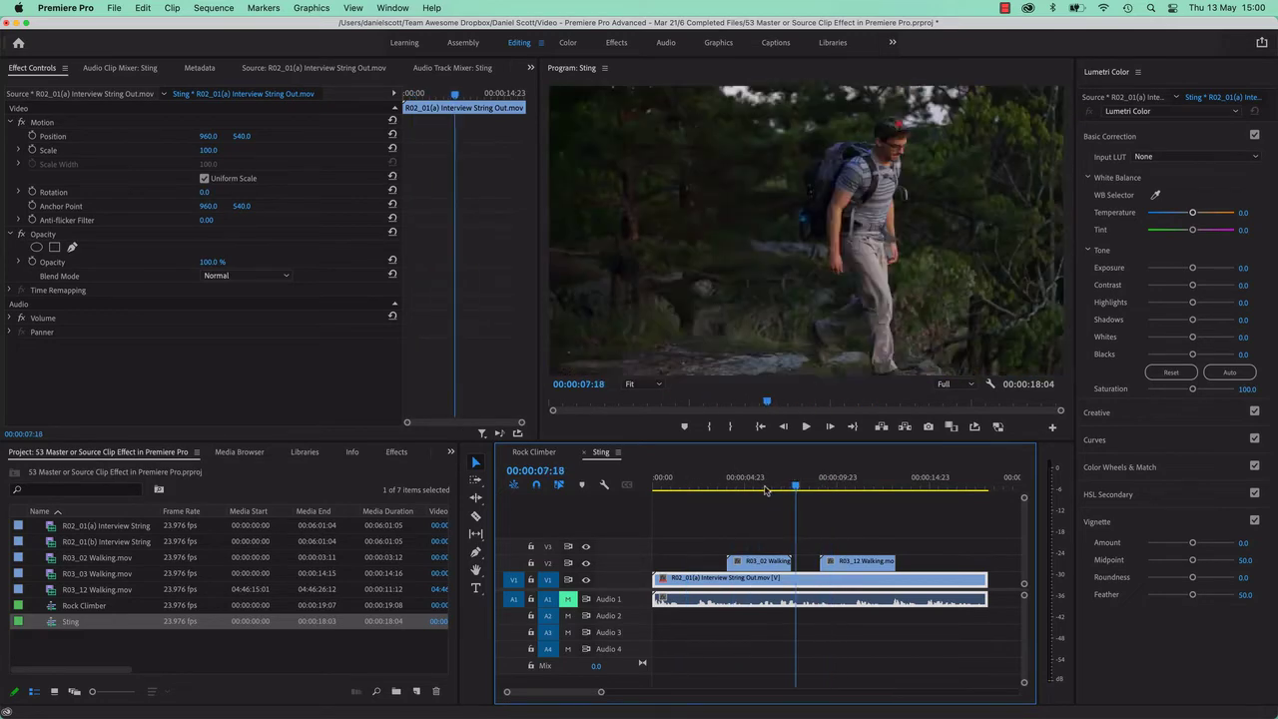
click(682, 489)
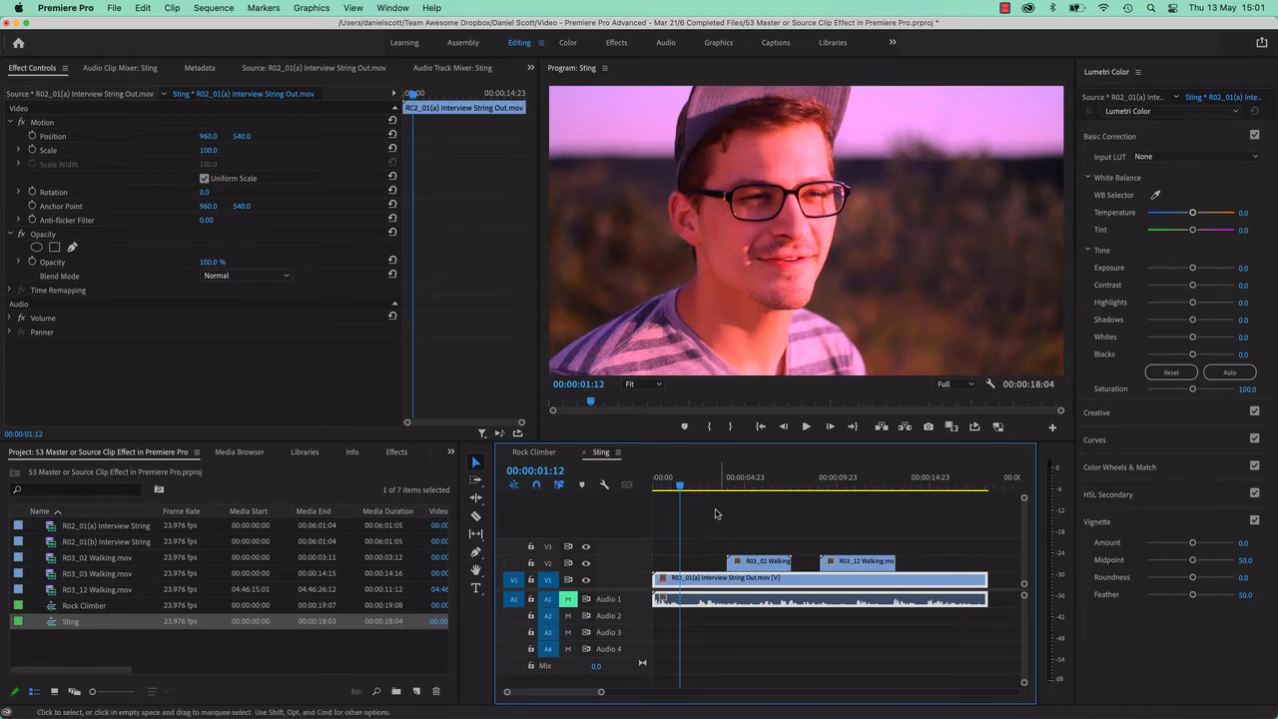
click(714, 513)
click(715, 583)
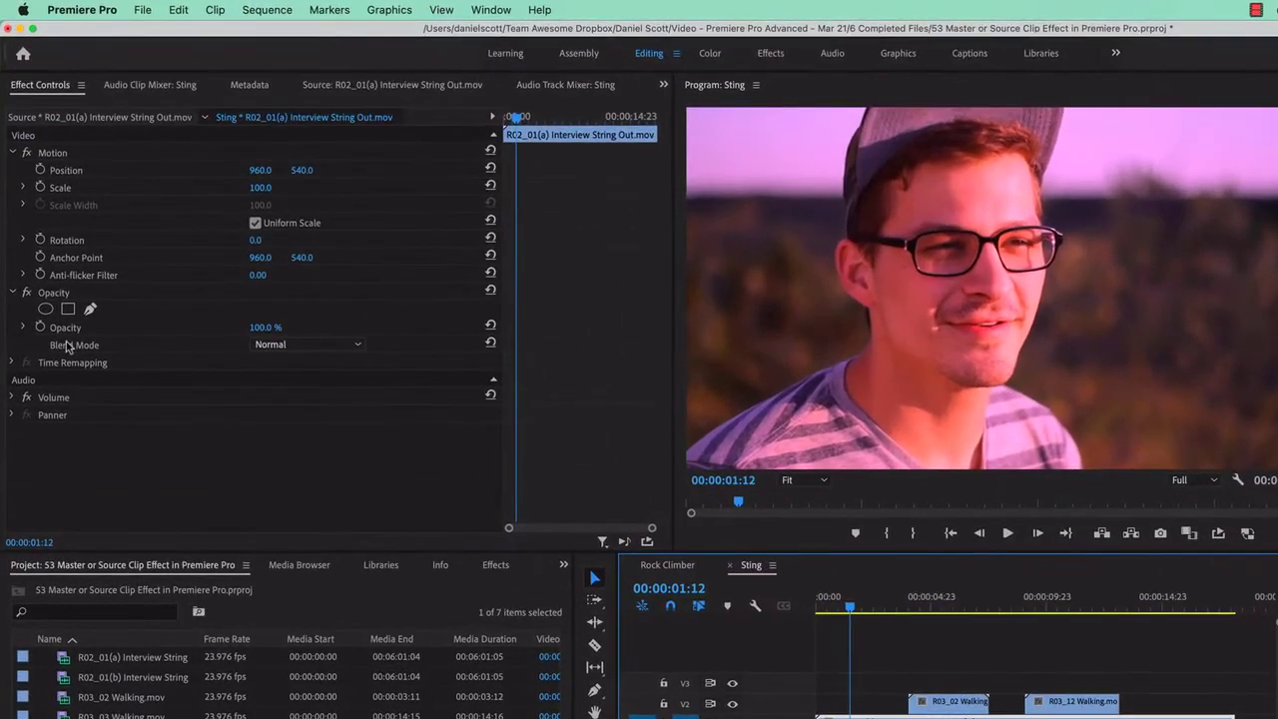
Collapse the Sting instance's Motion and Opacity sections in Effect Controls
click(12, 153)
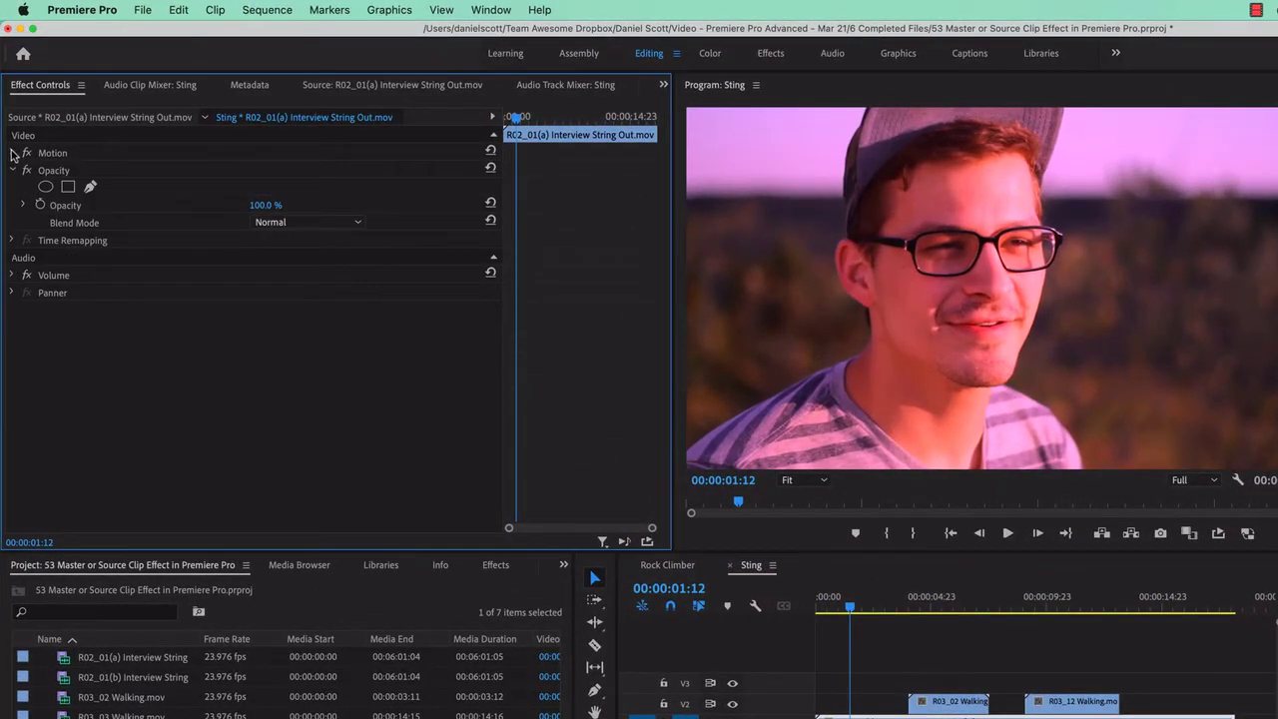
click(12, 169)
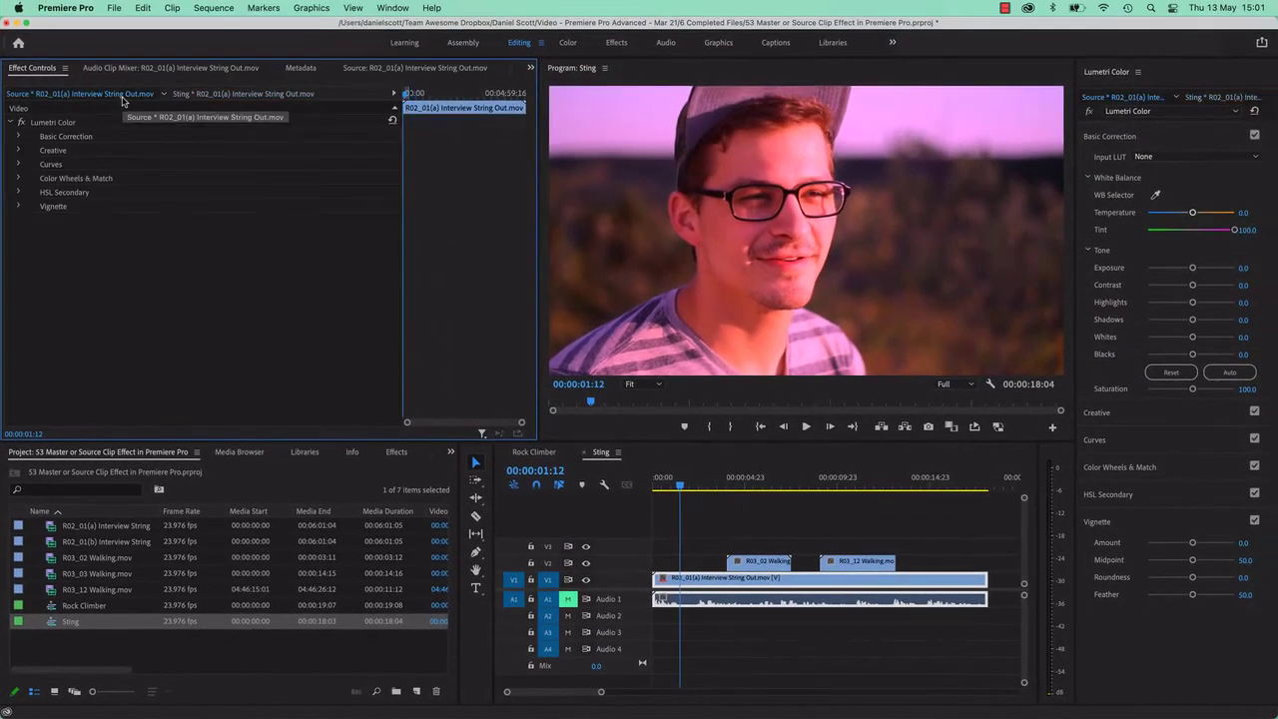
Select the Sting V1 clip and show the master clip's Lumetri Color effect
click(705, 584)
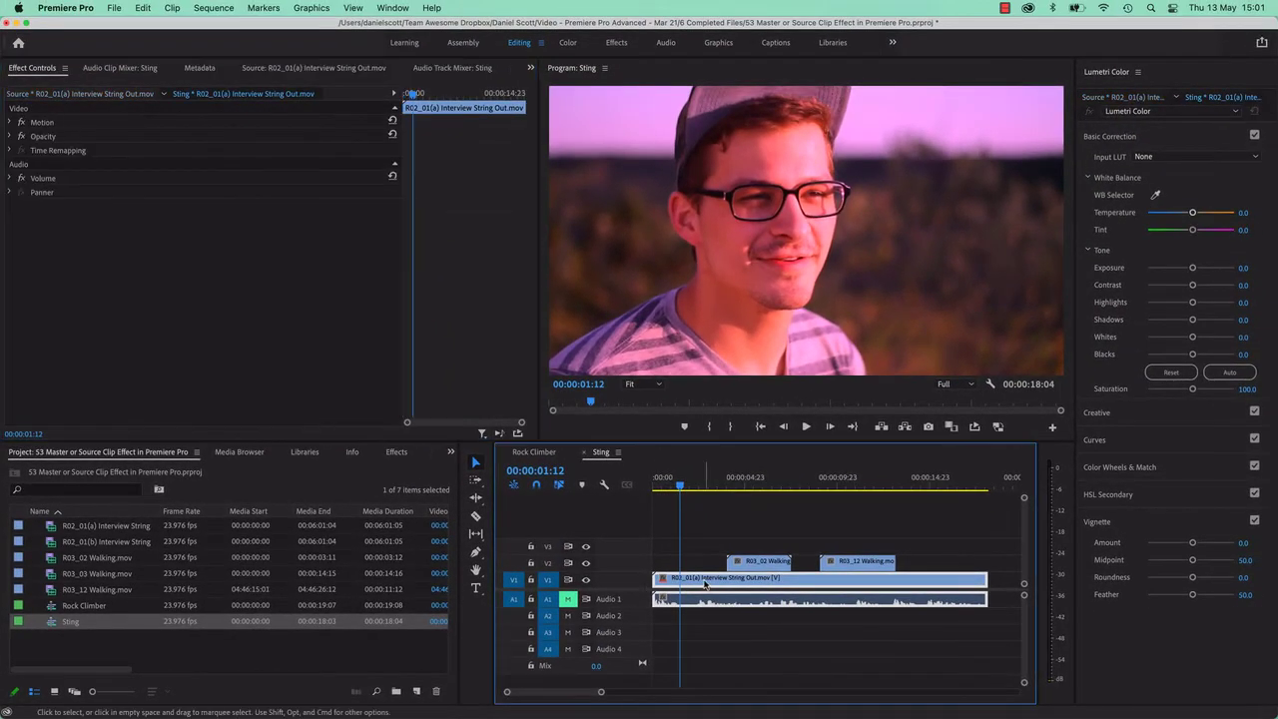
click(85, 95)
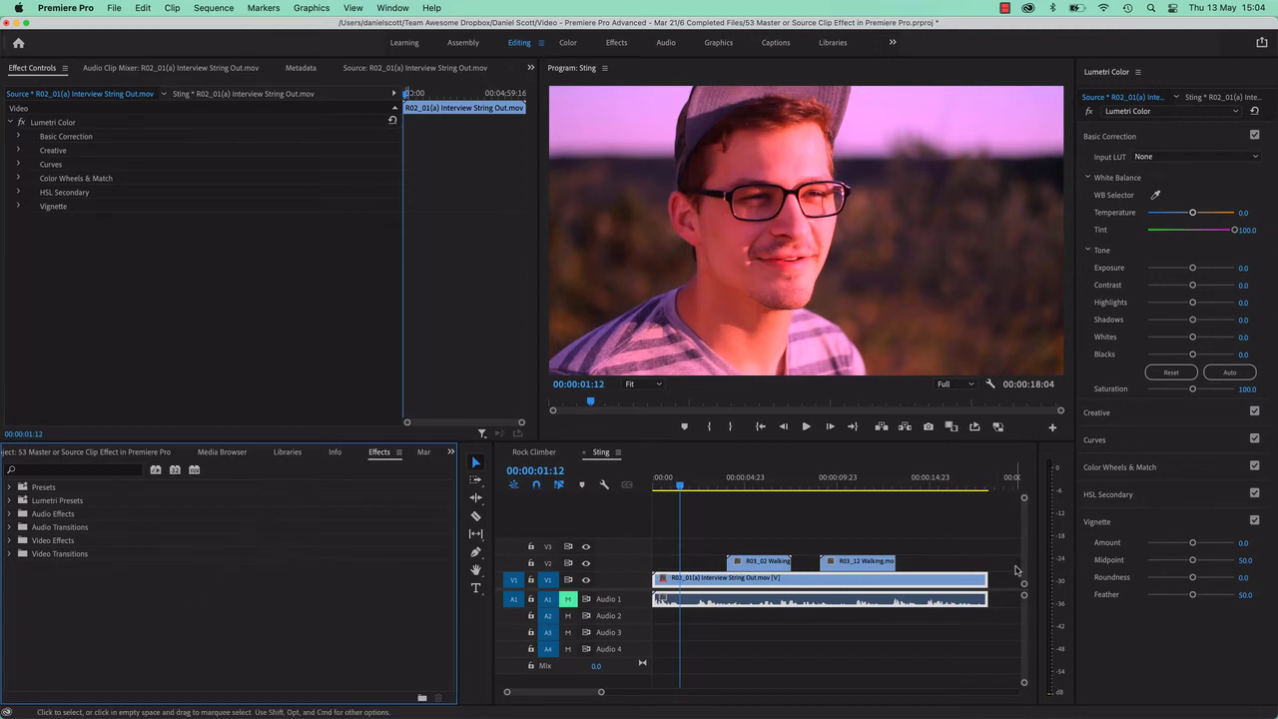
Apply Lighting Effects from Video Effects > Adjust to the master clip, then undo it
click(73, 99)
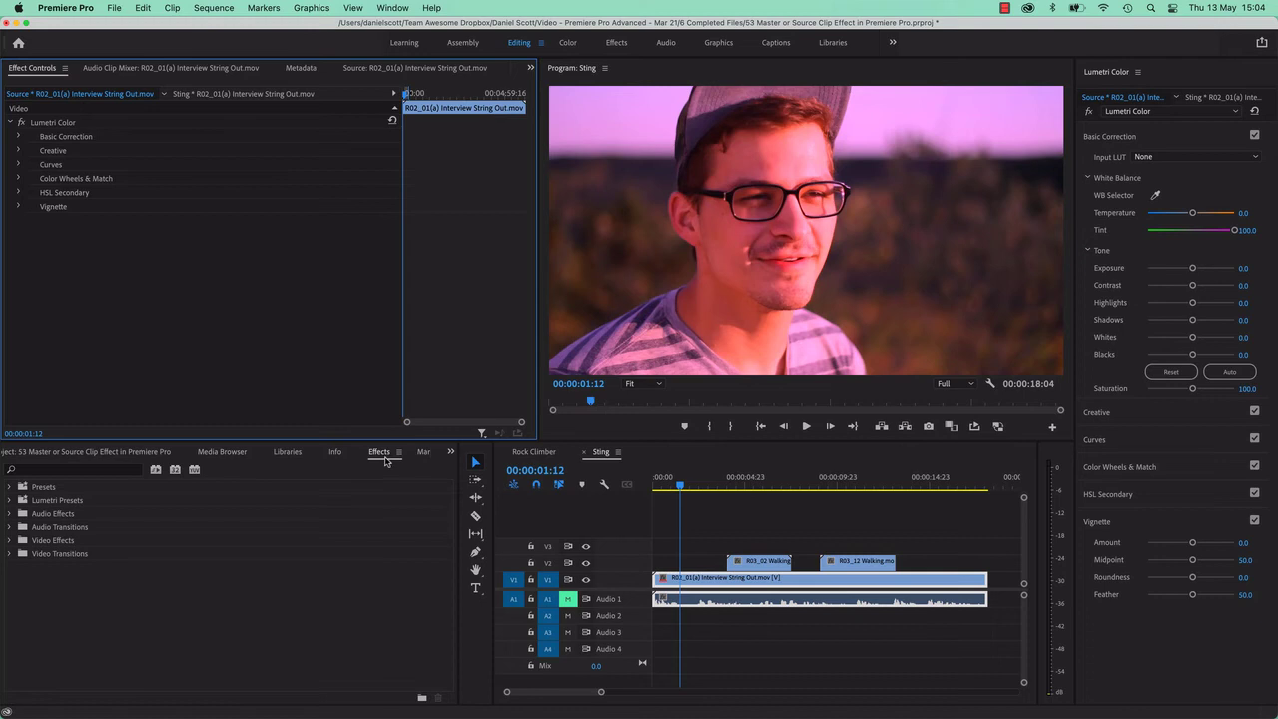
click(384, 457)
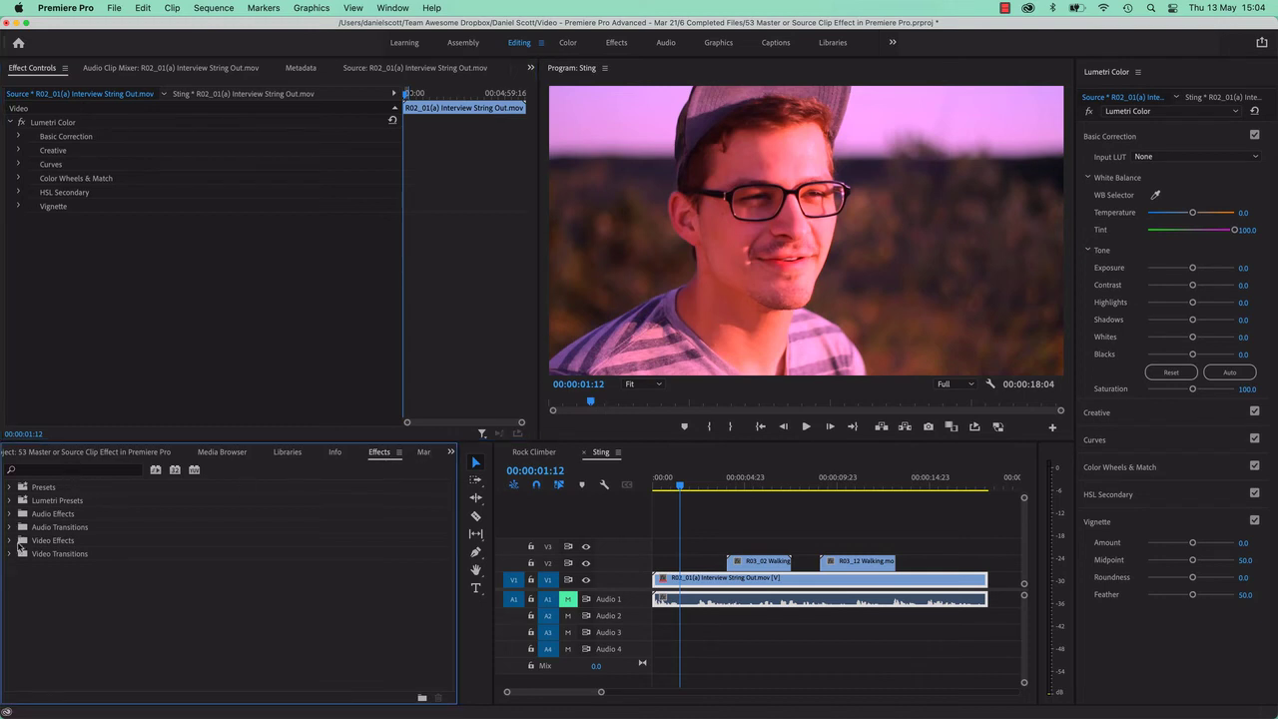
click(11, 542)
click(38, 594)
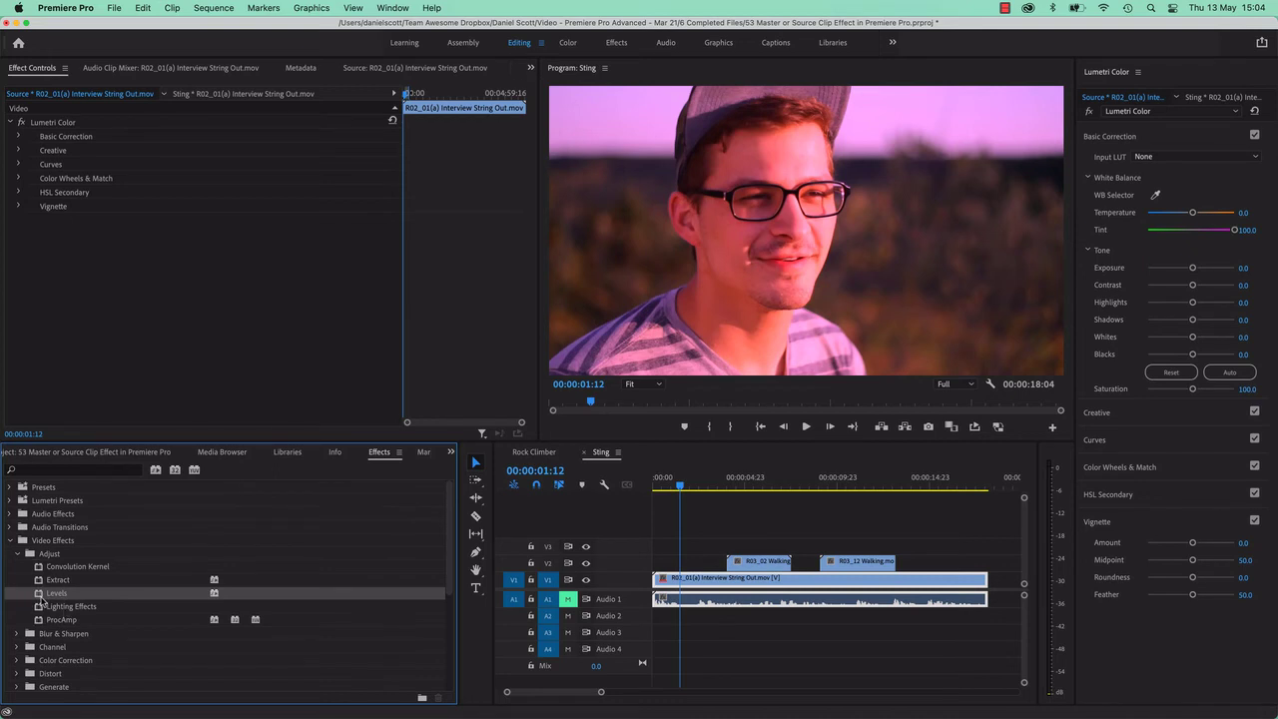
click(40, 606)
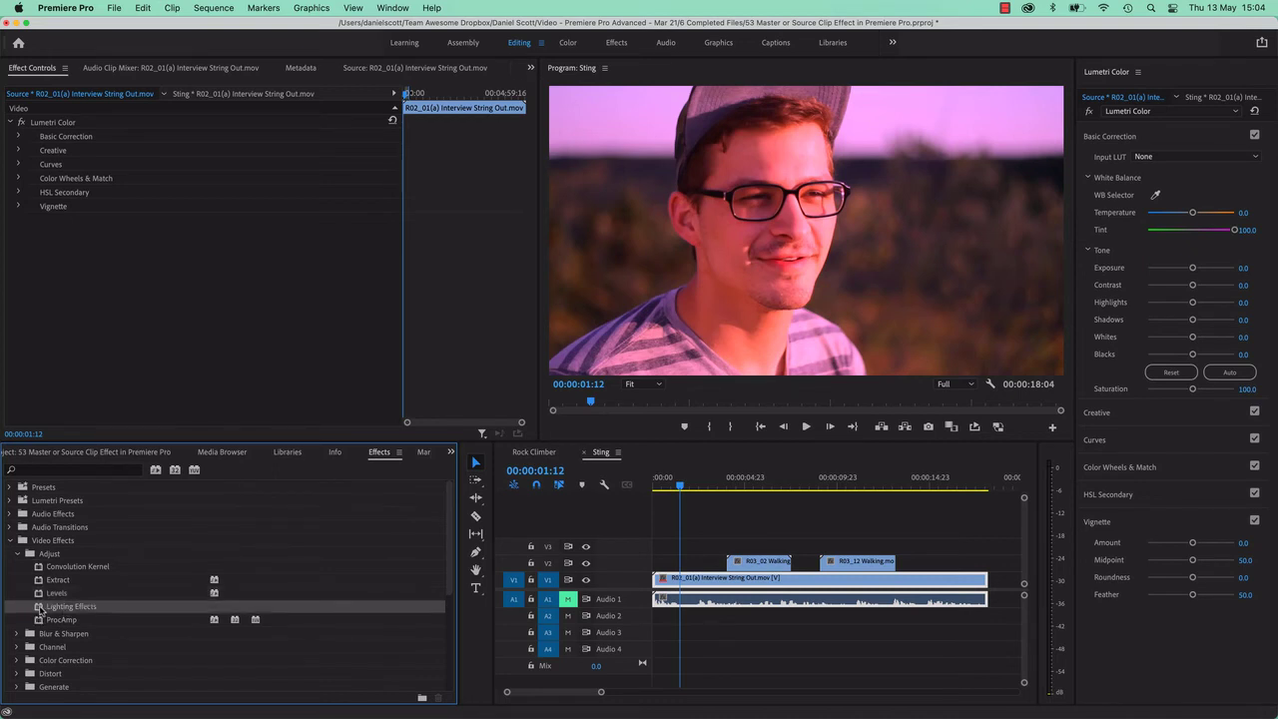
drag(40, 605, 137, 255)
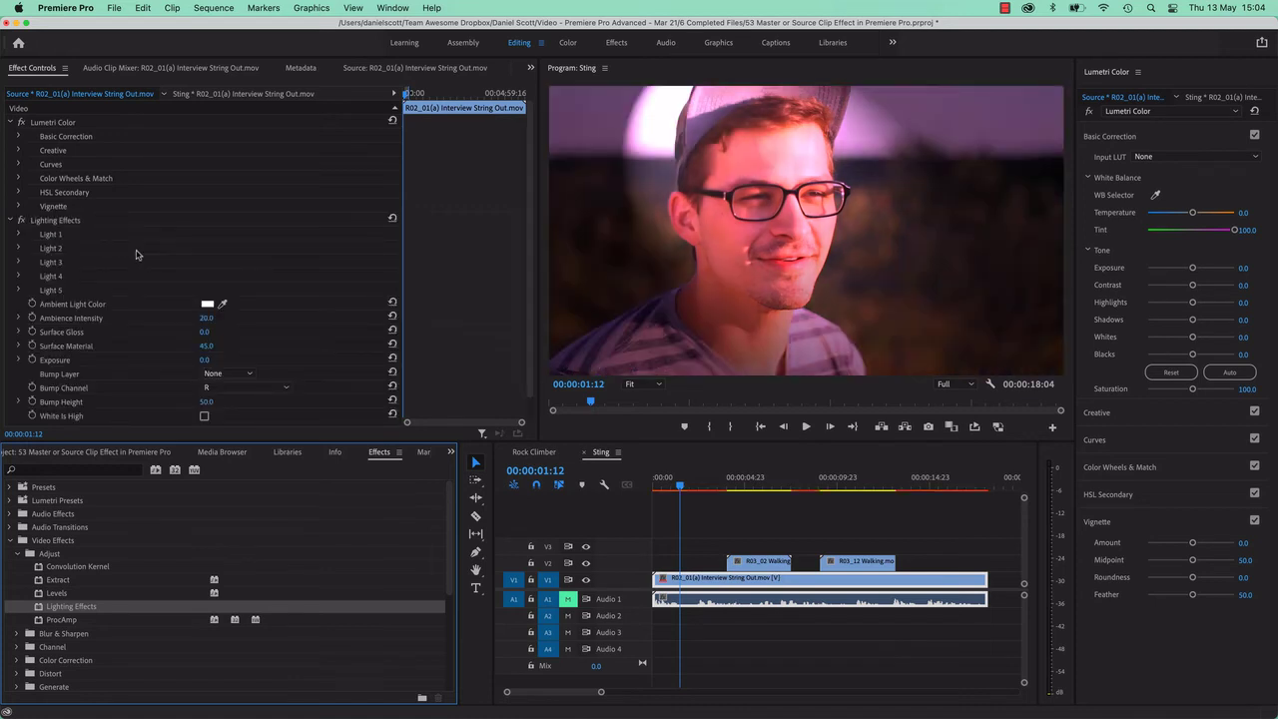
key(super+z)
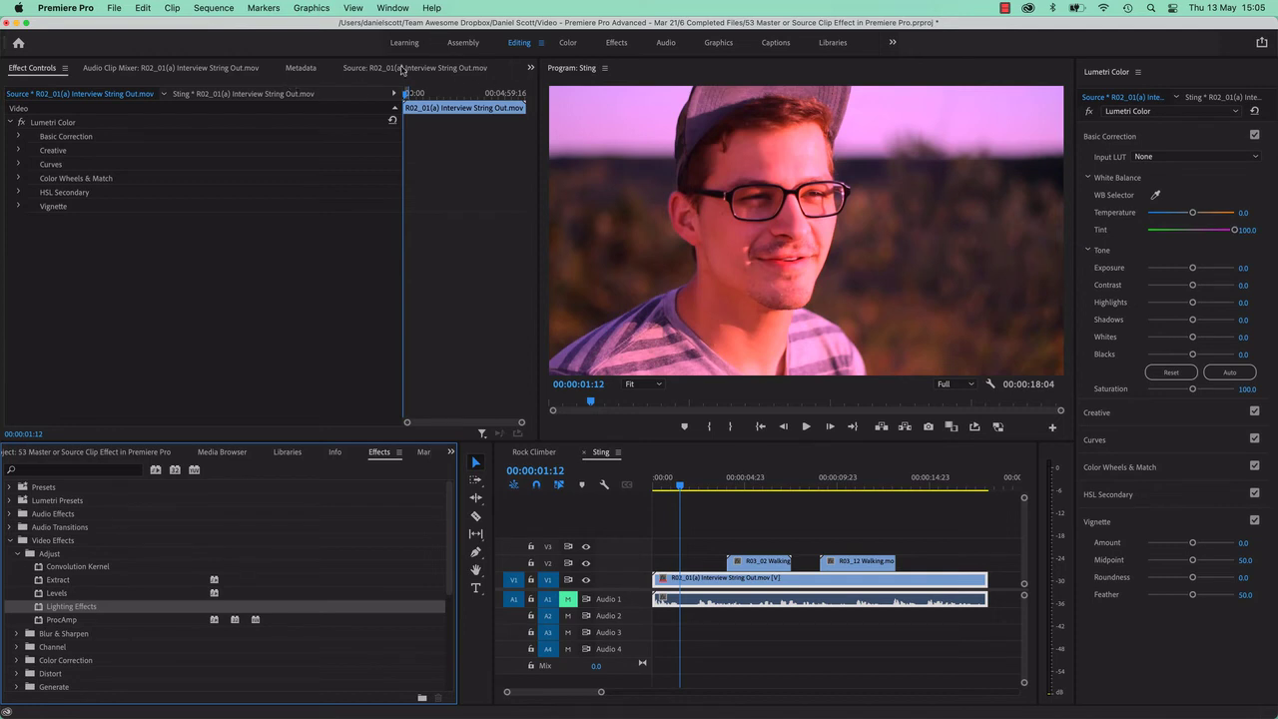
Load the interview master clip in the Source monitor and drop Lighting Effects onto it
click(530, 68)
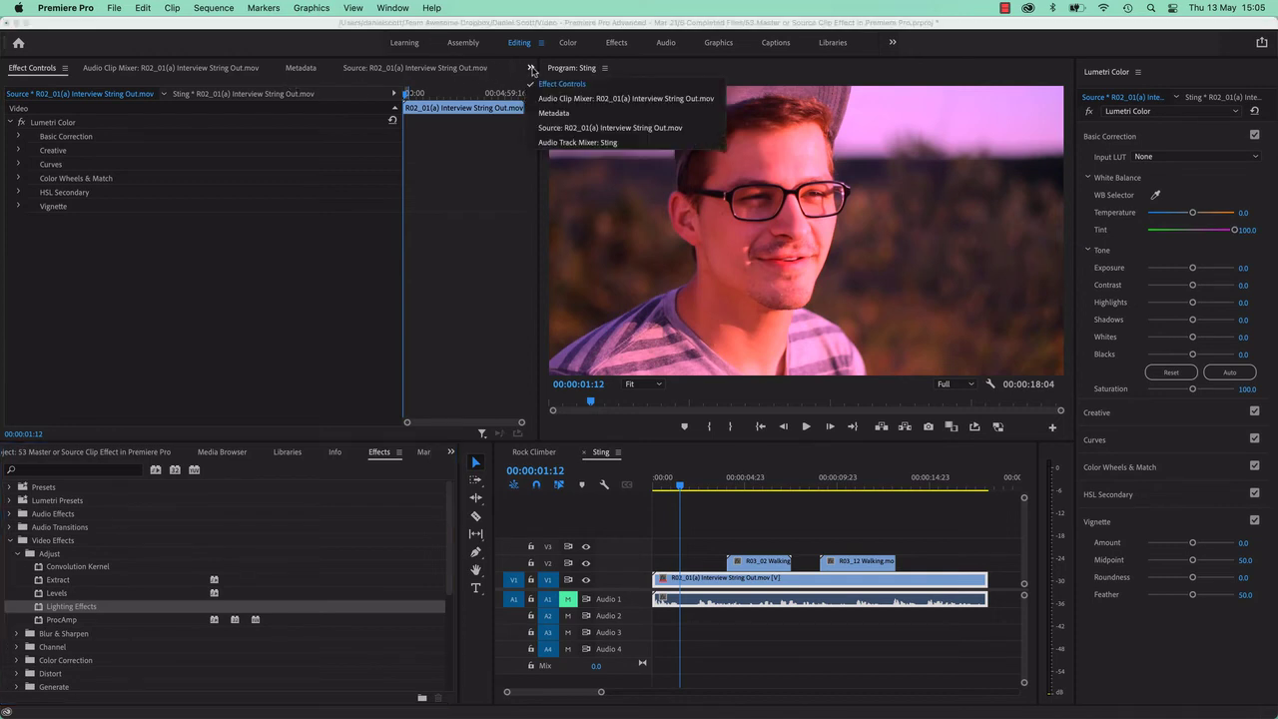
click(547, 131)
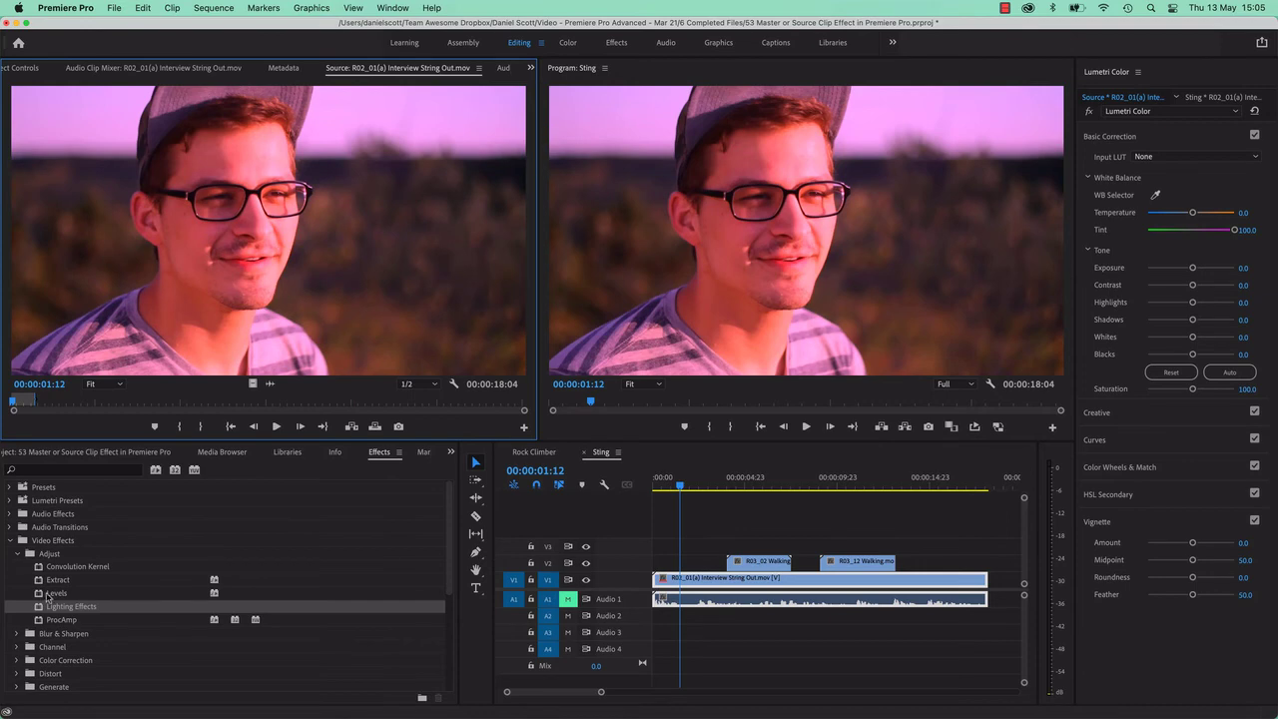
click(40, 607)
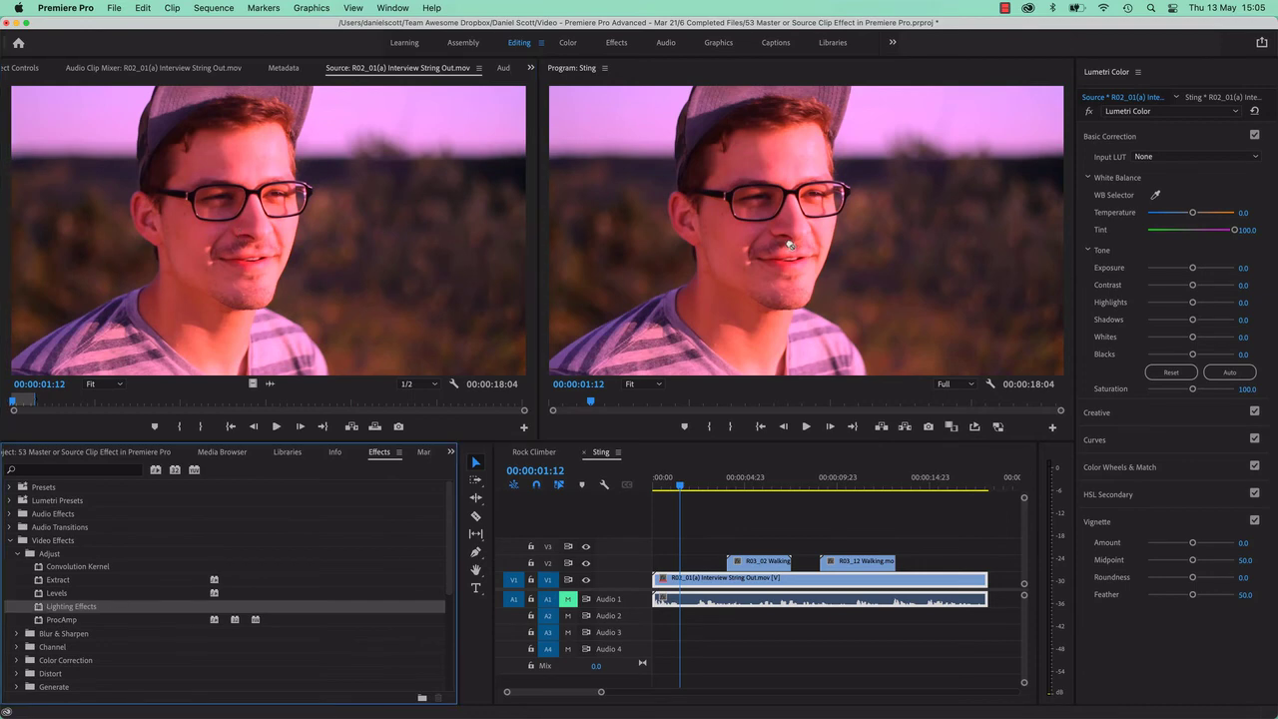
drag(71, 606, 293, 243)
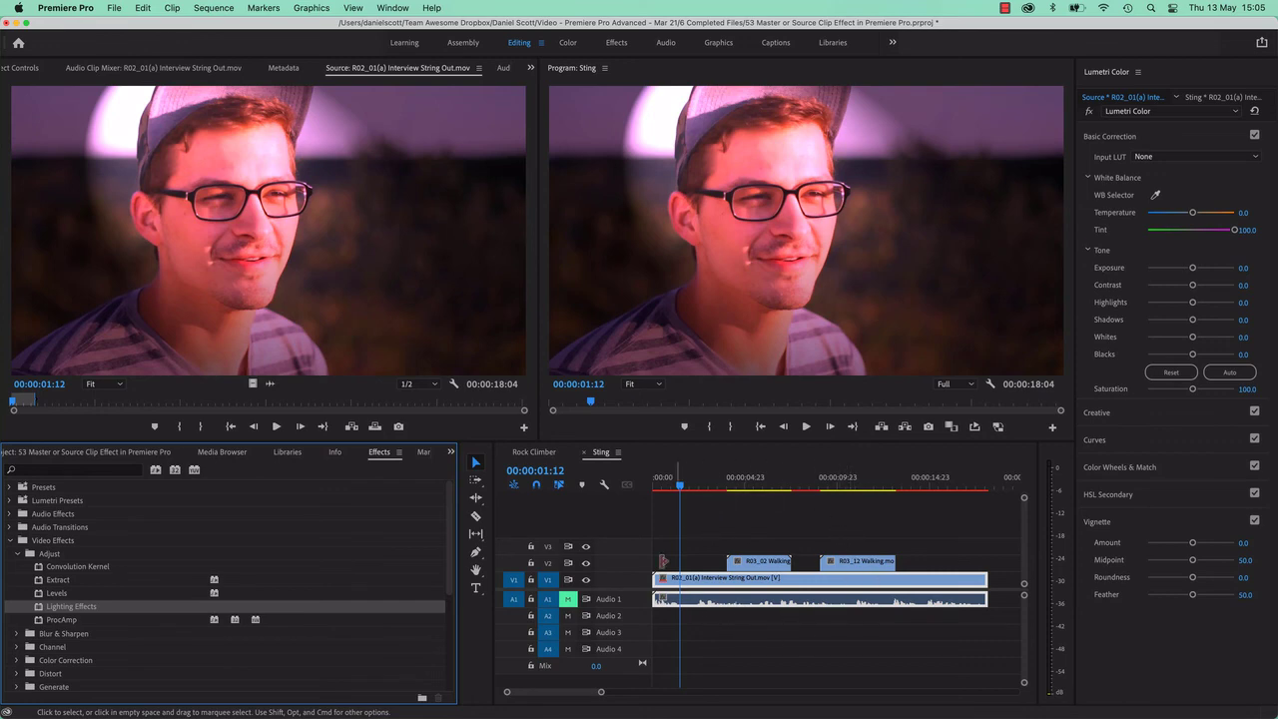
Check the Sting instance has no effects, then collapse the master clip's Lighting Effects and Lumetri Color
click(34, 70)
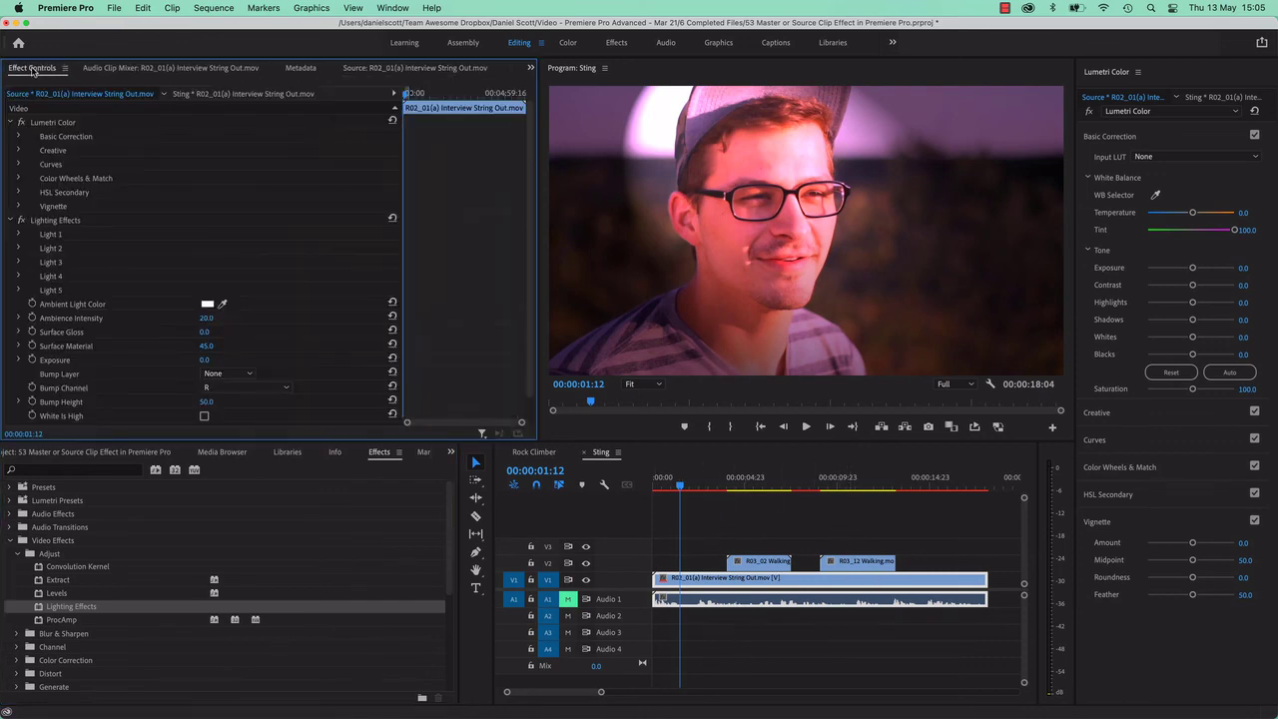
click(212, 94)
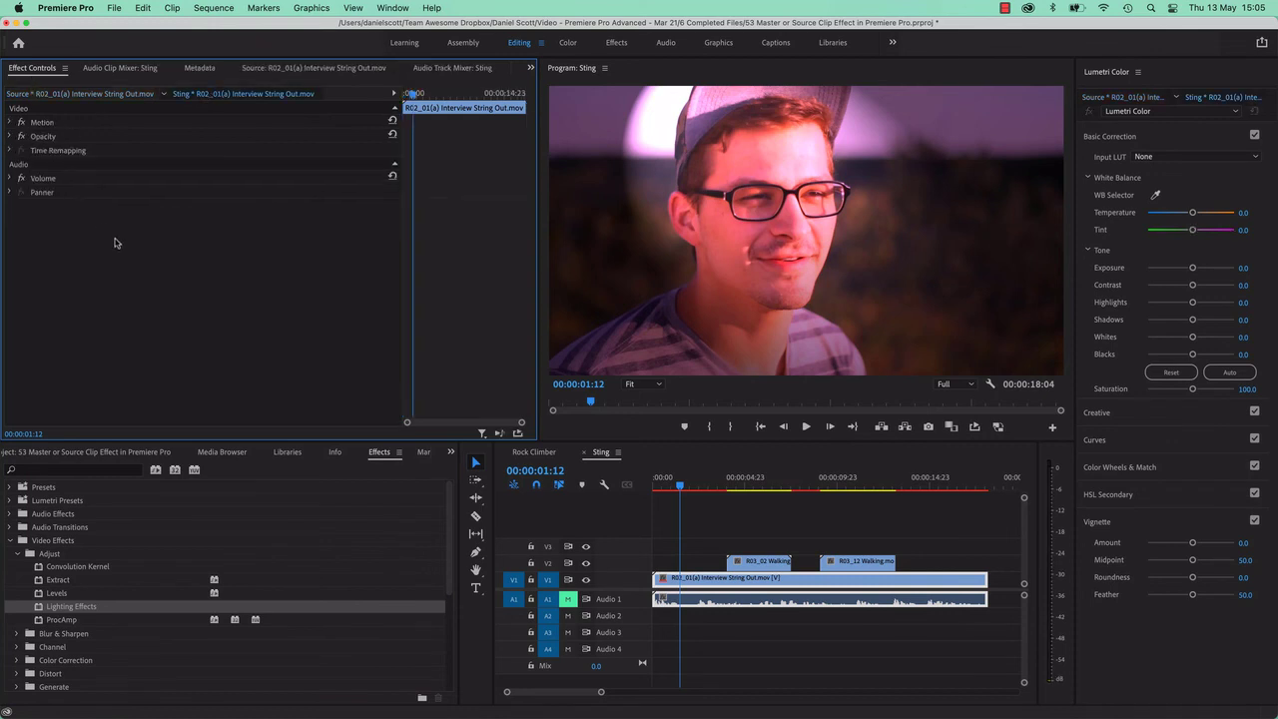
click(89, 94)
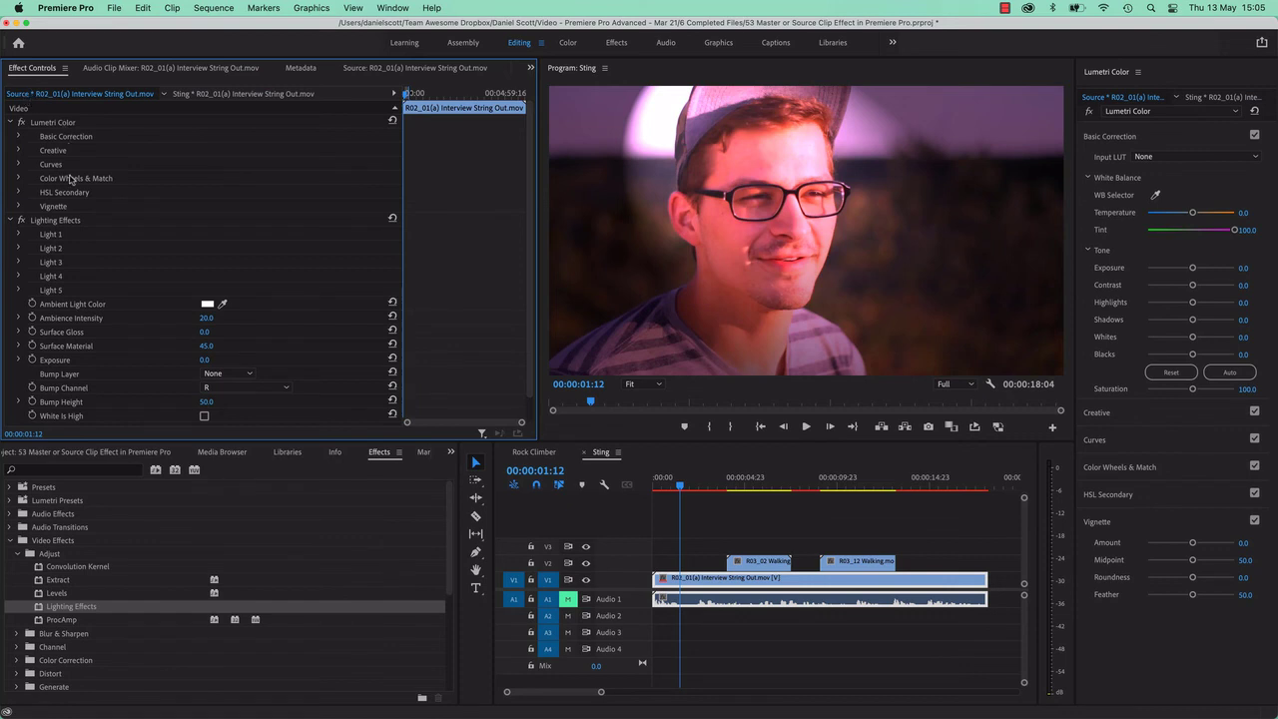
click(9, 219)
click(10, 122)
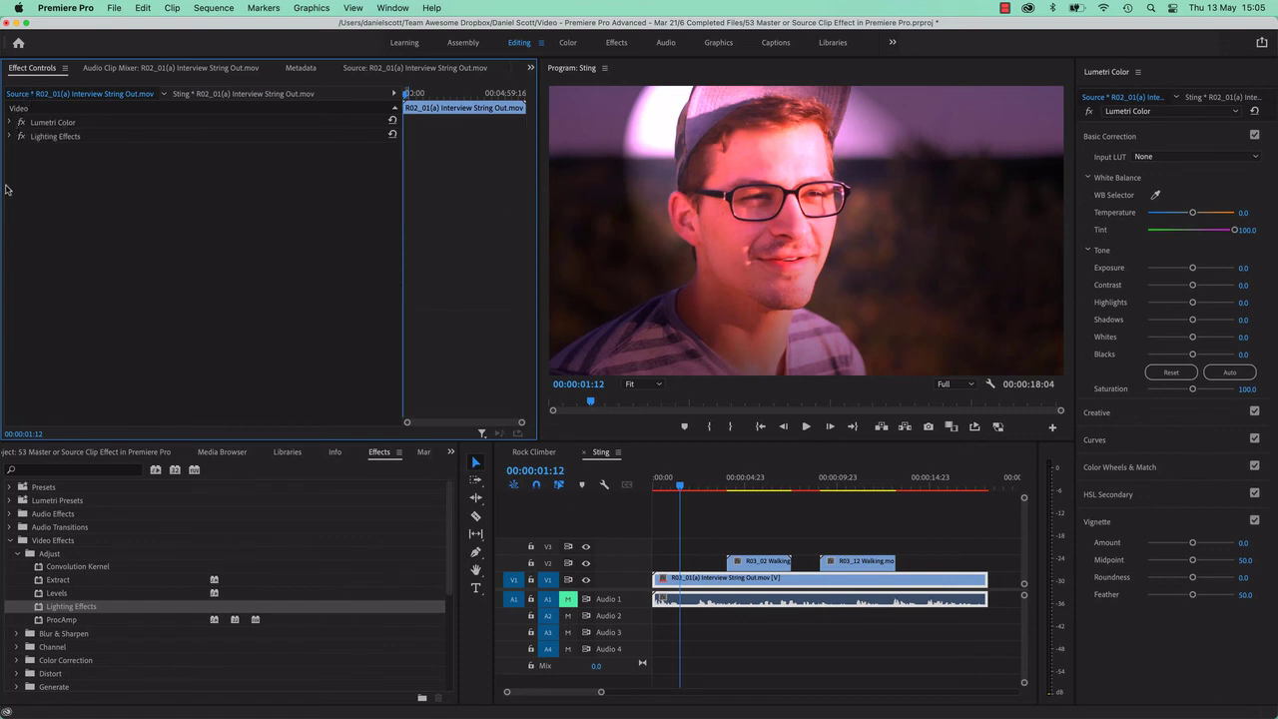